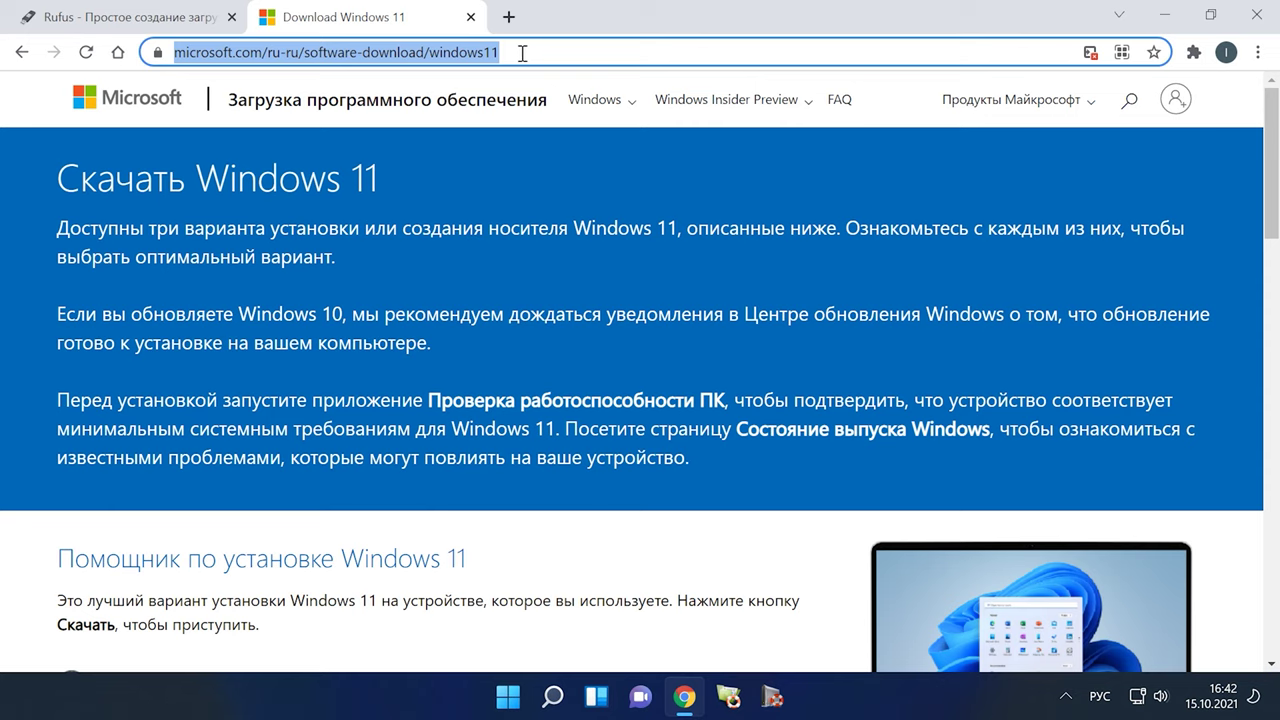
Step: Download the Windows 11 installation media creation tool from the section "Создание установочного носителя Windows 11"
{"action": "scroll", "coordinate": [460, 314], "scroll_direction": "down", "scroll_amount": 6}
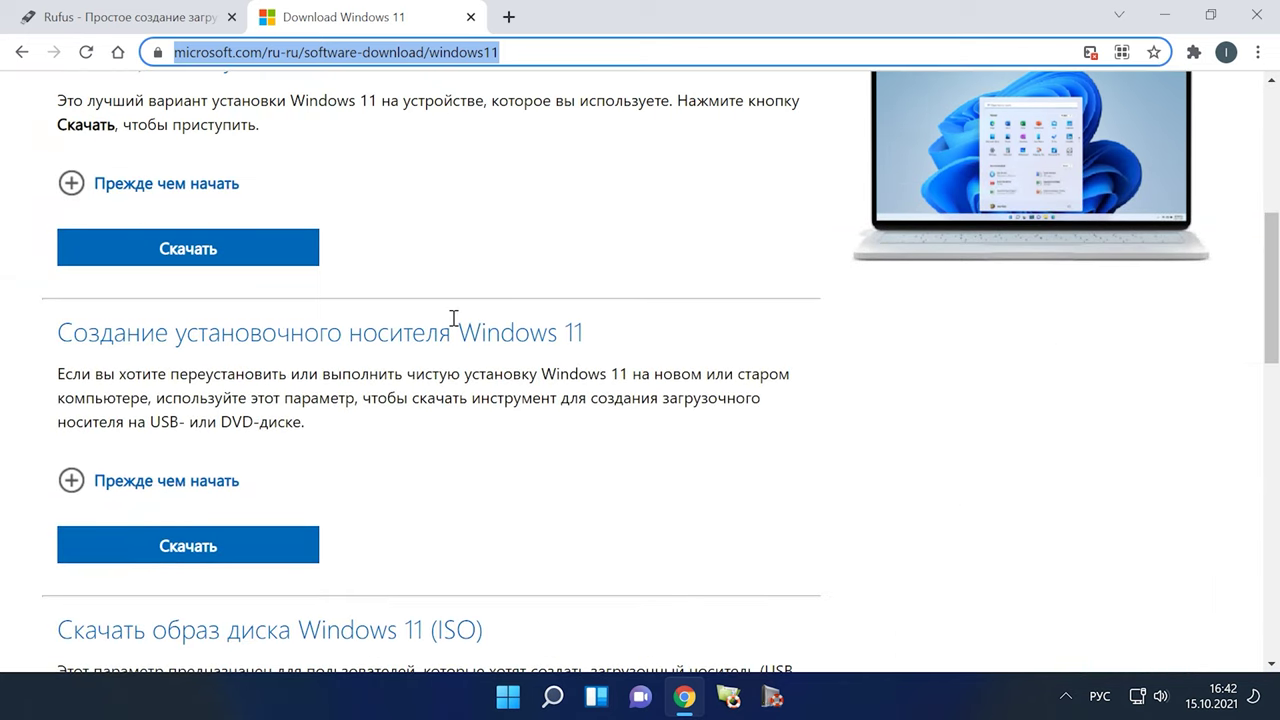
{"action": "scroll", "coordinate": [455, 316], "scroll_direction": "down", "scroll_amount": 1}
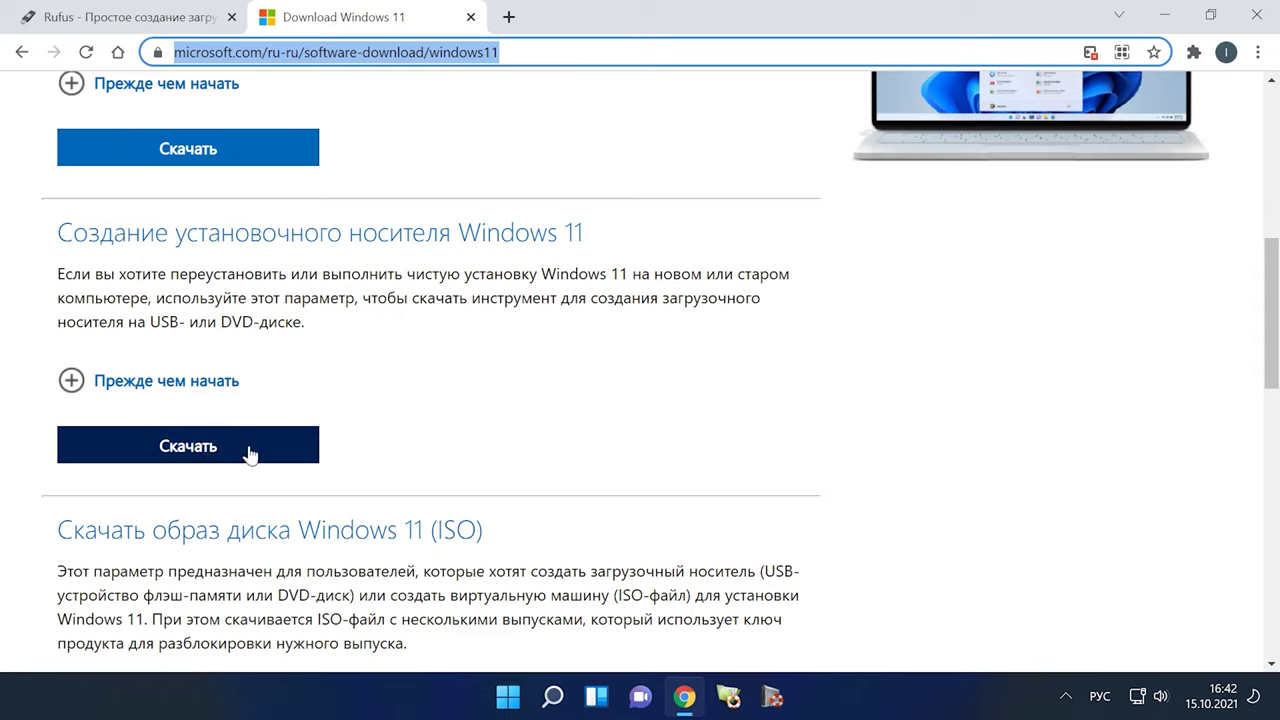
{"action": "left_click", "coordinate": [203, 447]}
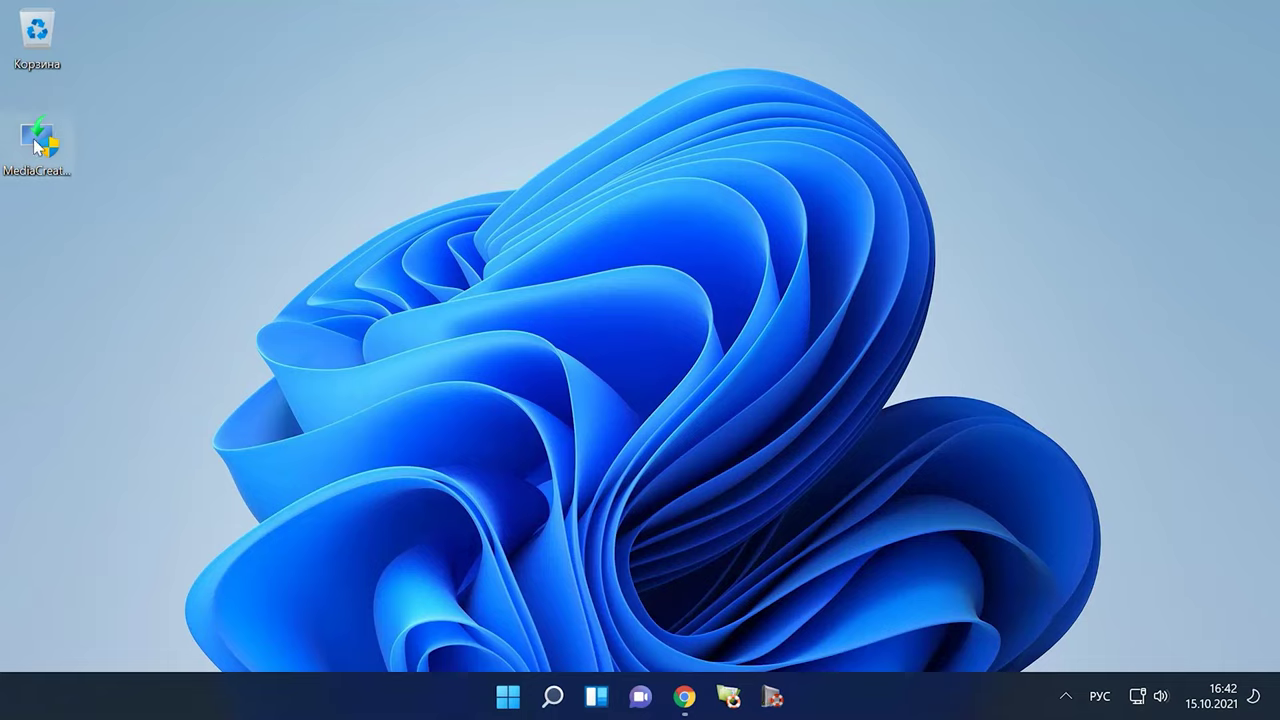
Step: Launch the downloaded Media Creation Tool from the desktop and accept its licence terms
{"action": "left_click", "coordinate": [36, 146]}
{"action": "double_click", "coordinate": [50, 130]}
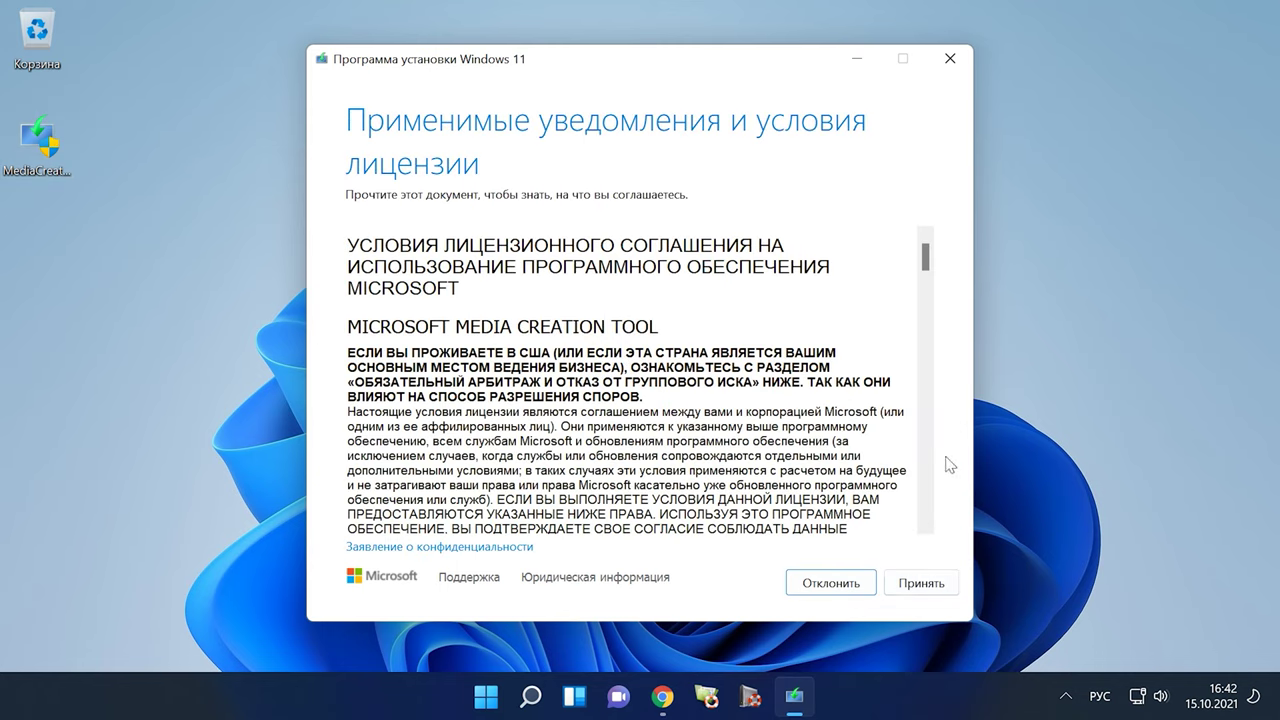
{"action": "left_click", "coordinate": [920, 583]}
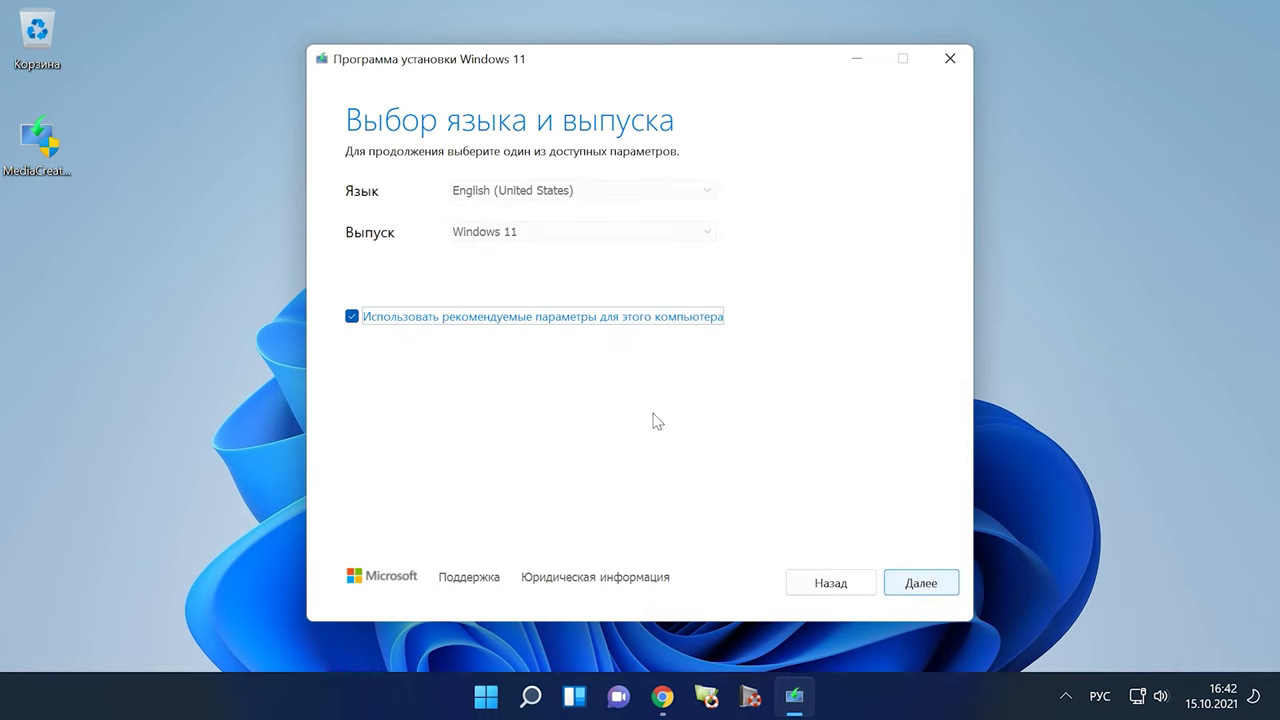
Step: Turn off the recommended parameters, set the language to русский with edition Windows 11, and continue
{"action": "left_click", "coordinate": [356, 320]}
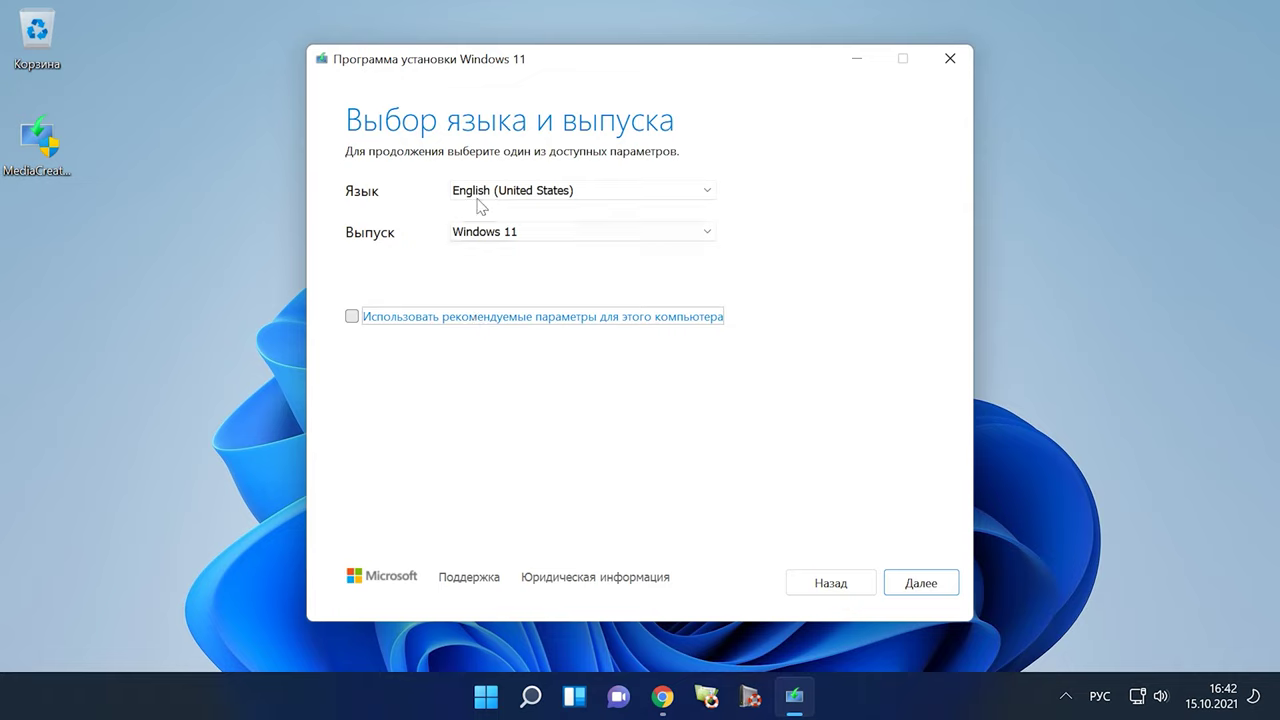
{"action": "left_click", "coordinate": [708, 195]}
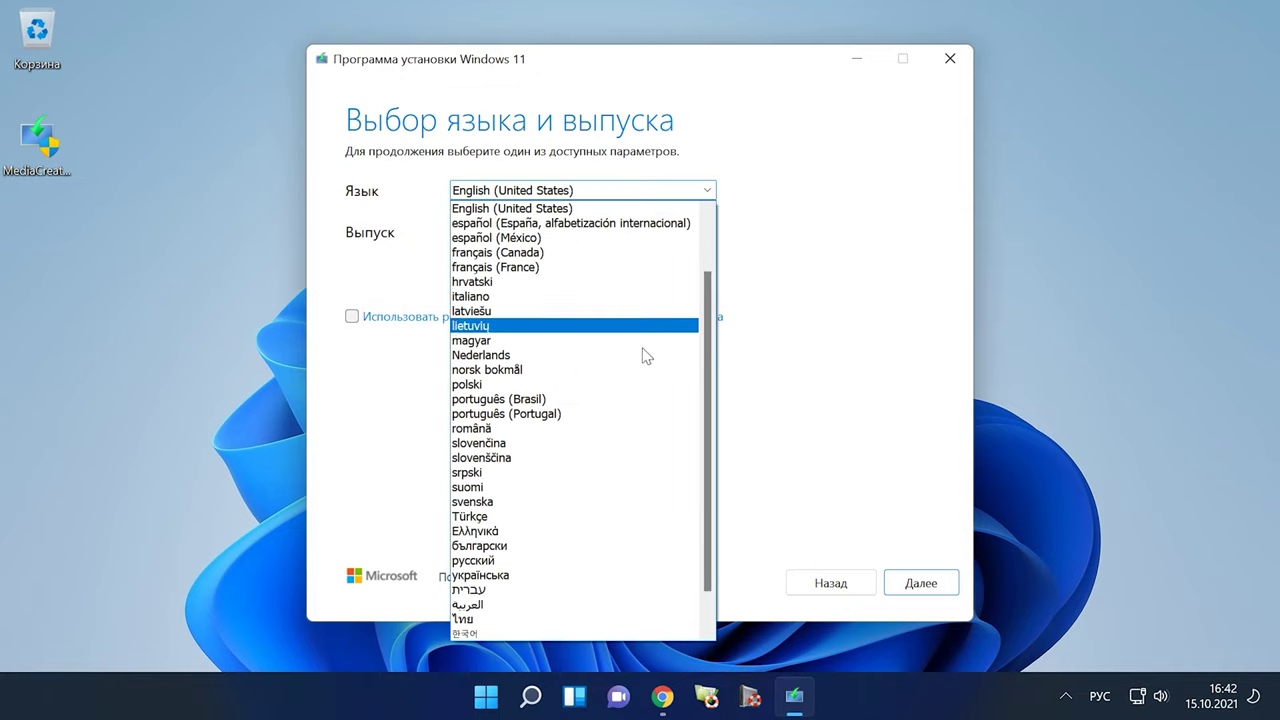
{"action": "left_click", "coordinate": [578, 561]}
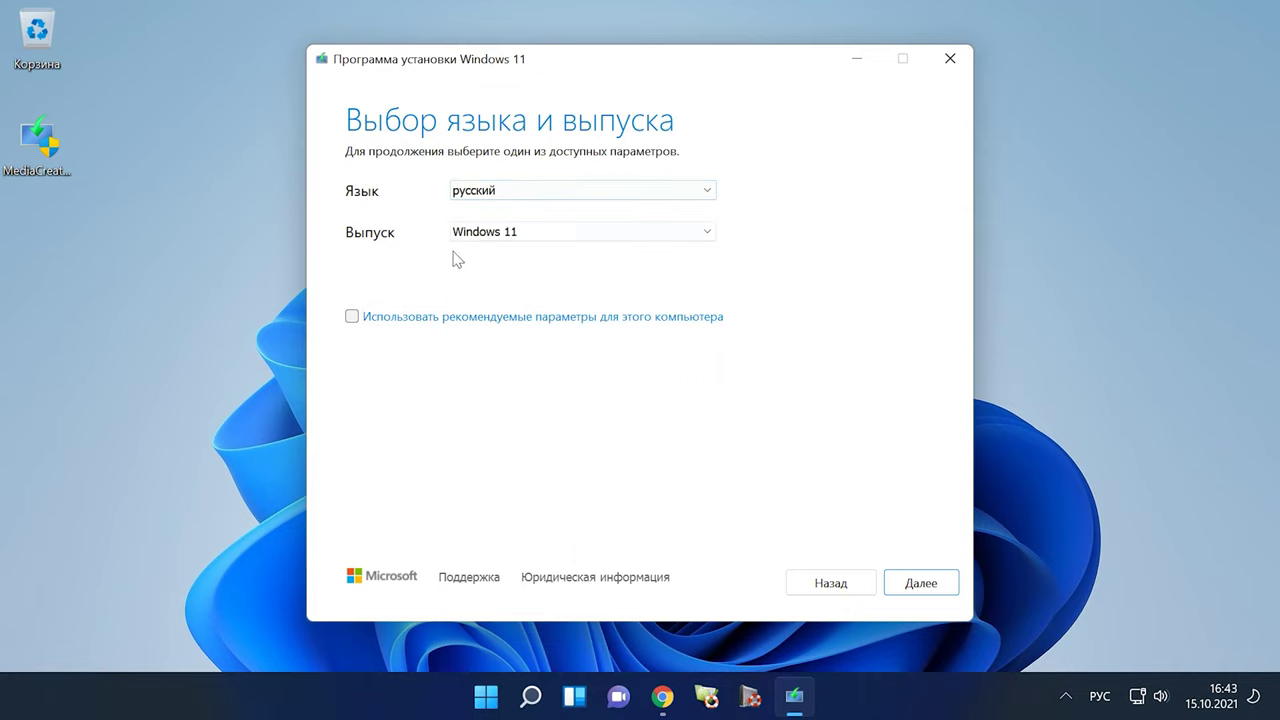
{"action": "left_click", "coordinate": [920, 582]}
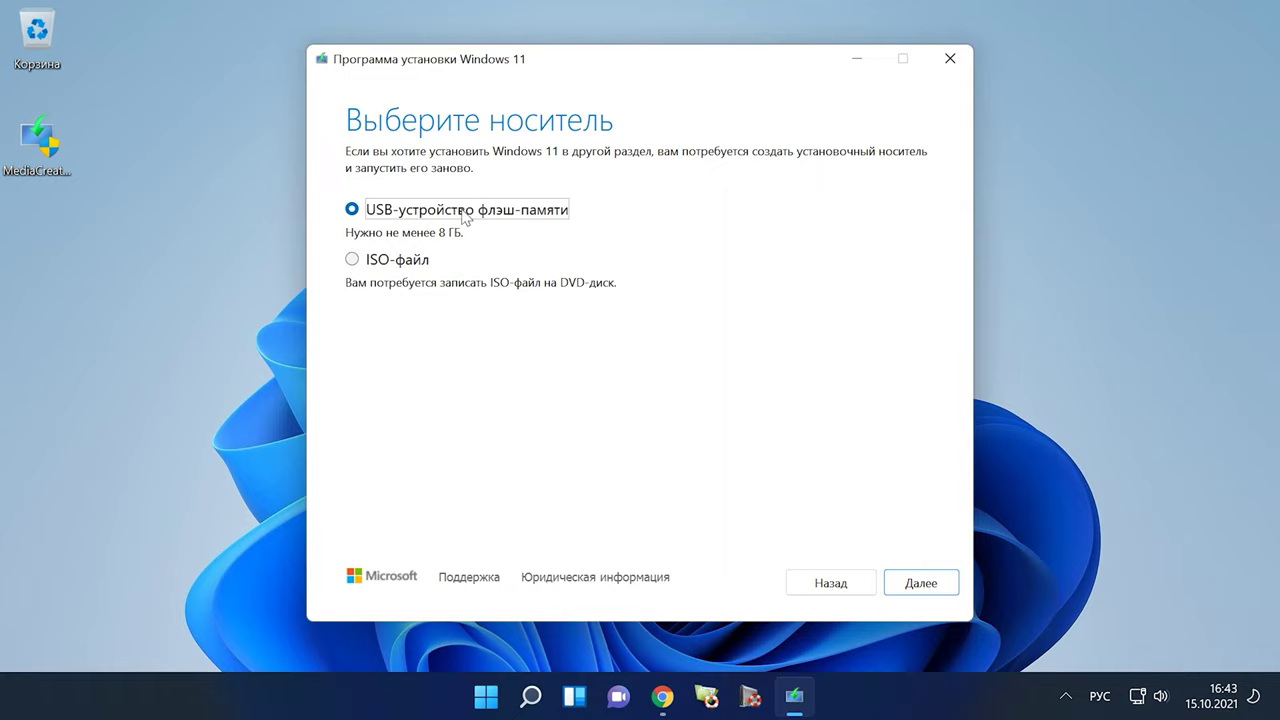
Step: Create the installation media on the USB flash drive E: (USB) and finish the setup program
{"action": "left_click", "coordinate": [921, 585]}
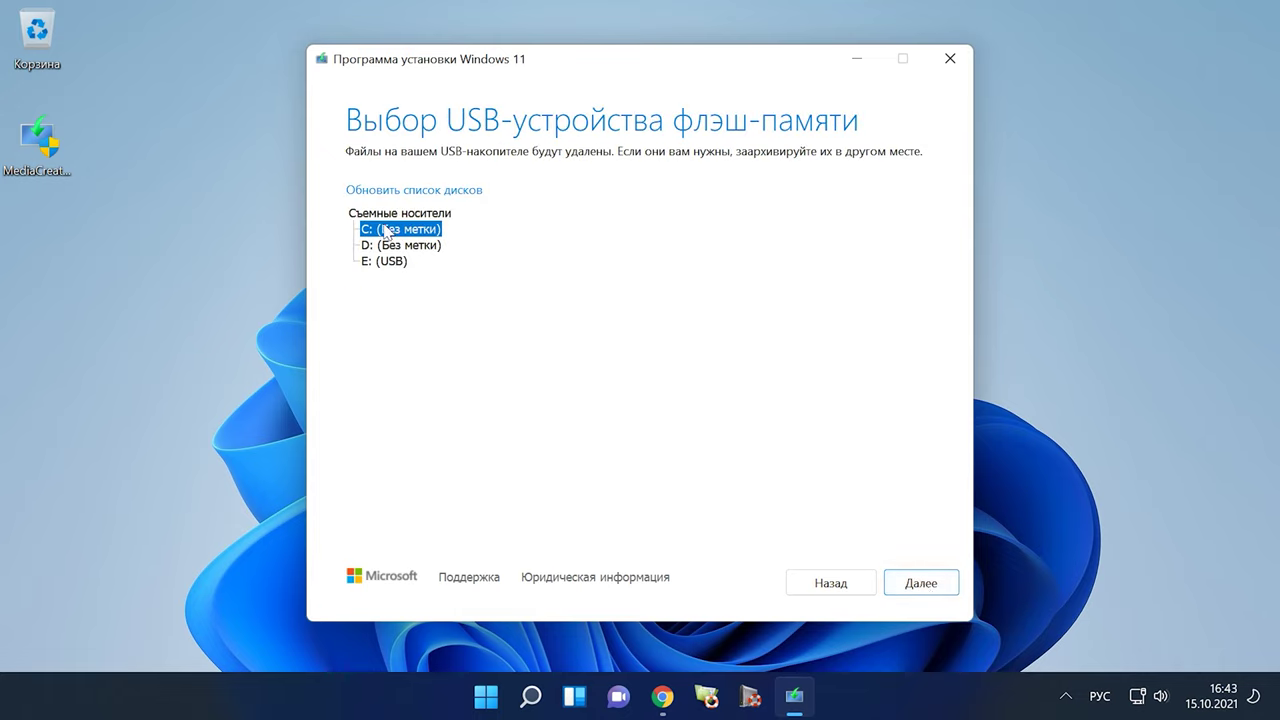
{"action": "left_click", "coordinate": [391, 262]}
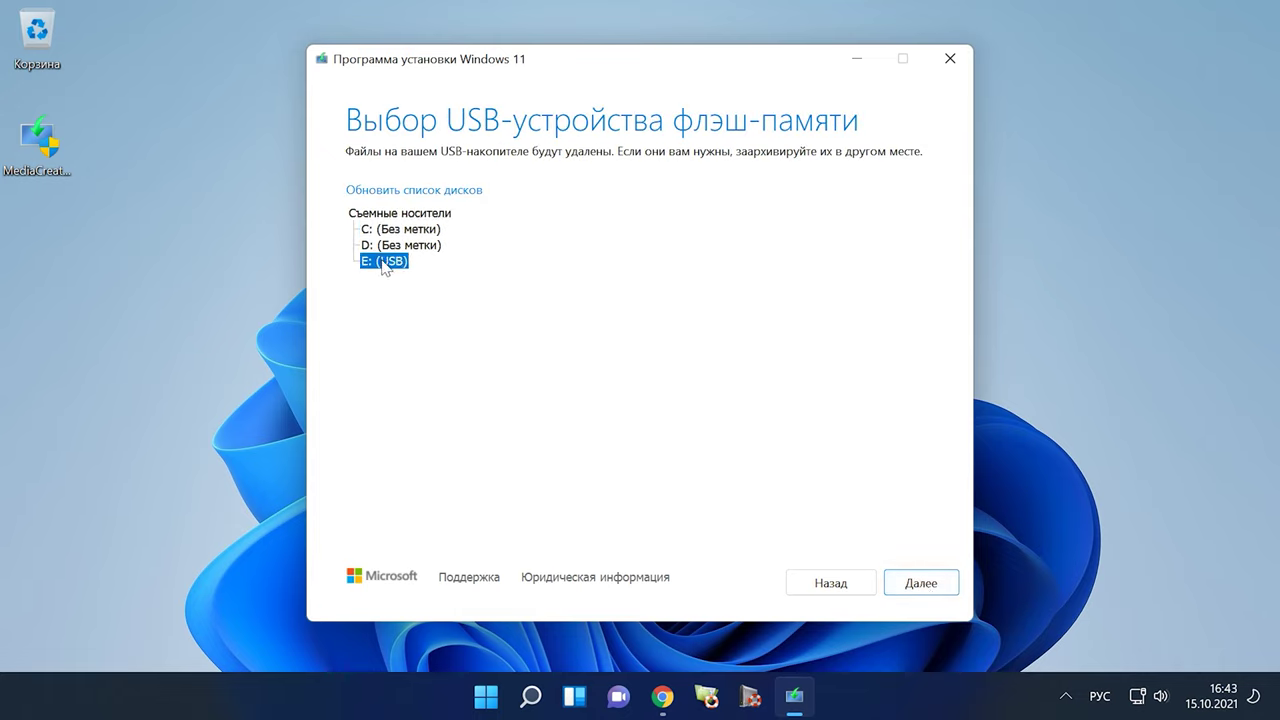
{"action": "left_click", "coordinate": [919, 586]}
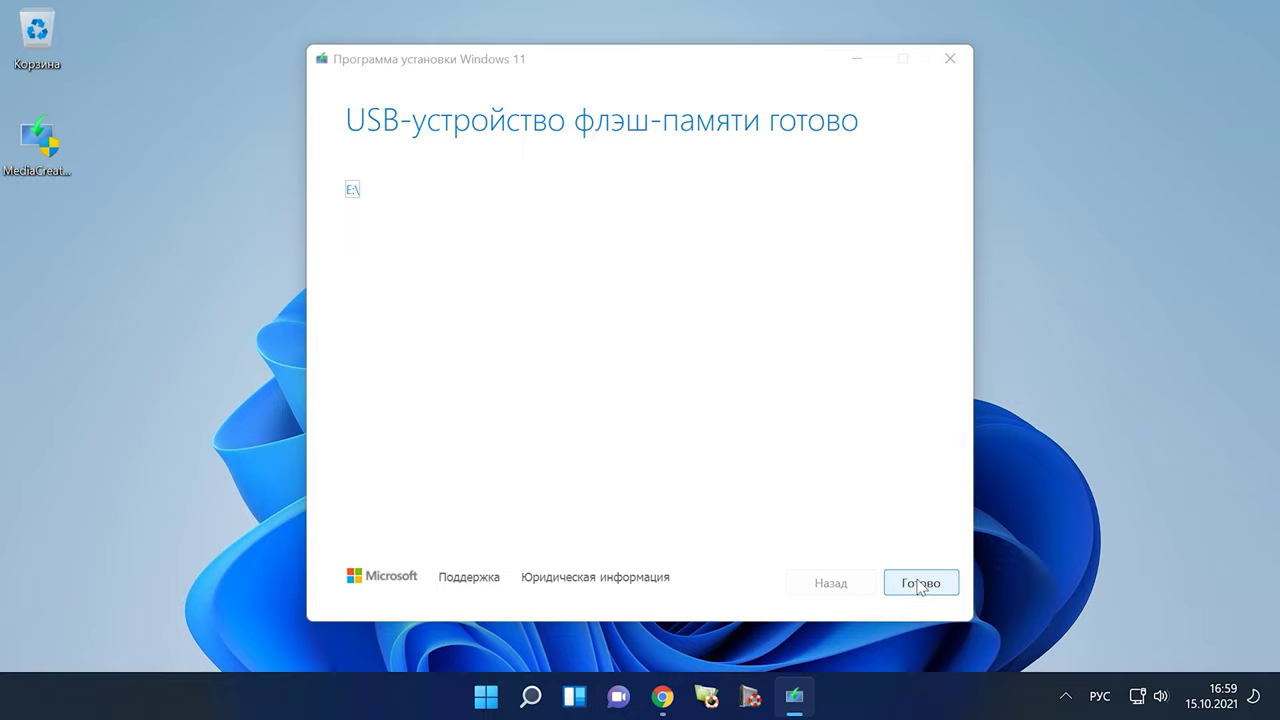
{"action": "left_click", "coordinate": [919, 584]}
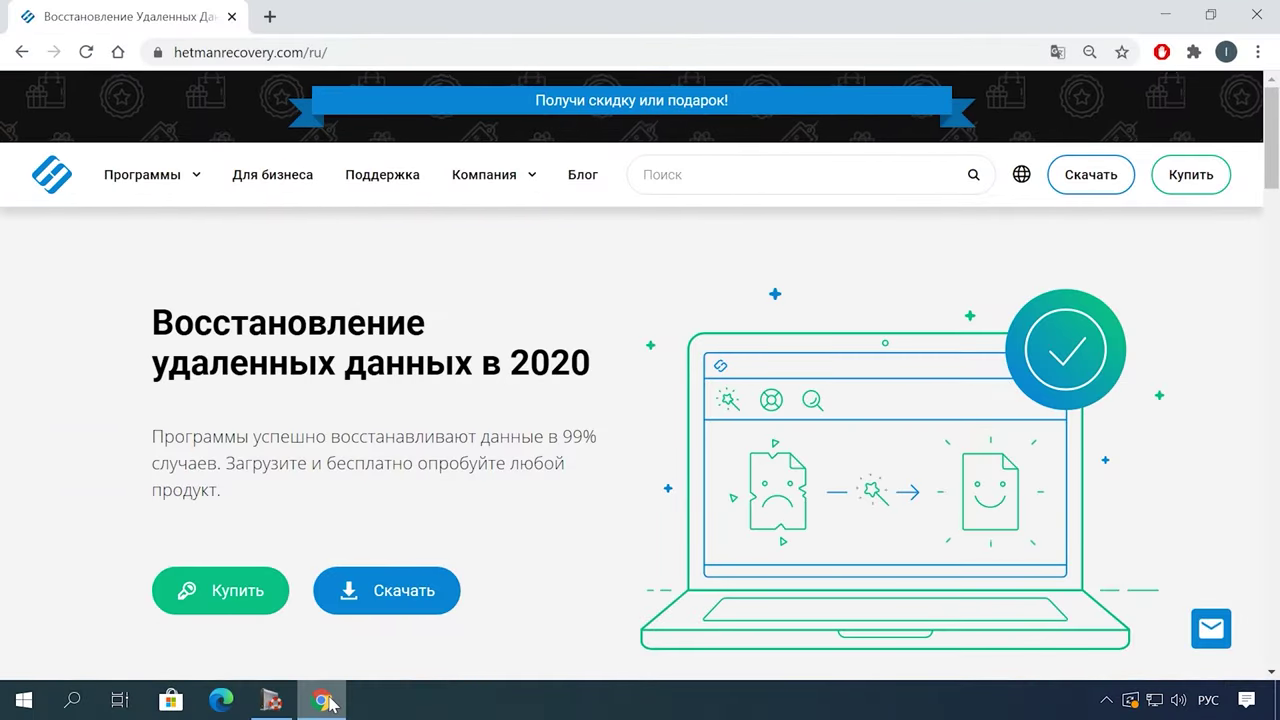
Step: In Chrome, find Partition Recovery 3.1 on the Hetman website's download page and download its installer version (Дистрибутив)
{"action": "scroll", "coordinate": [571, 510], "scroll_direction": "down", "scroll_amount": 15}
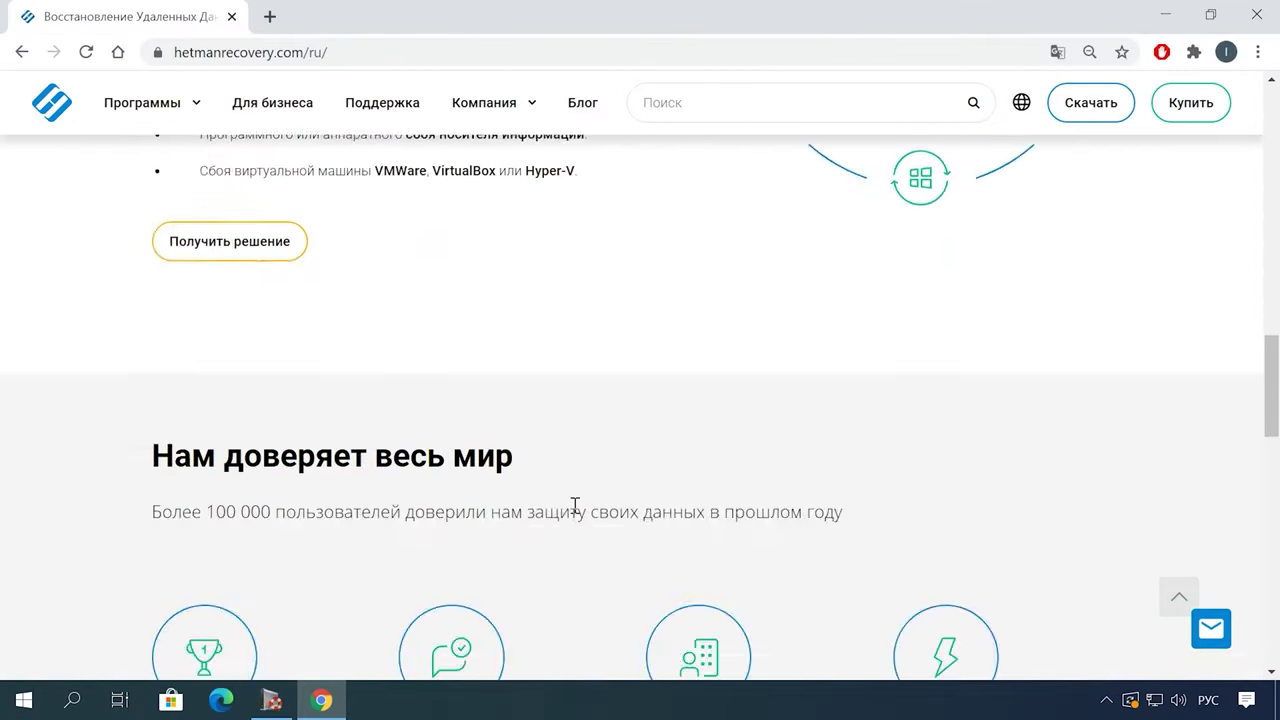
{"action": "scroll", "coordinate": [575, 507], "scroll_direction": "down", "scroll_amount": 3}
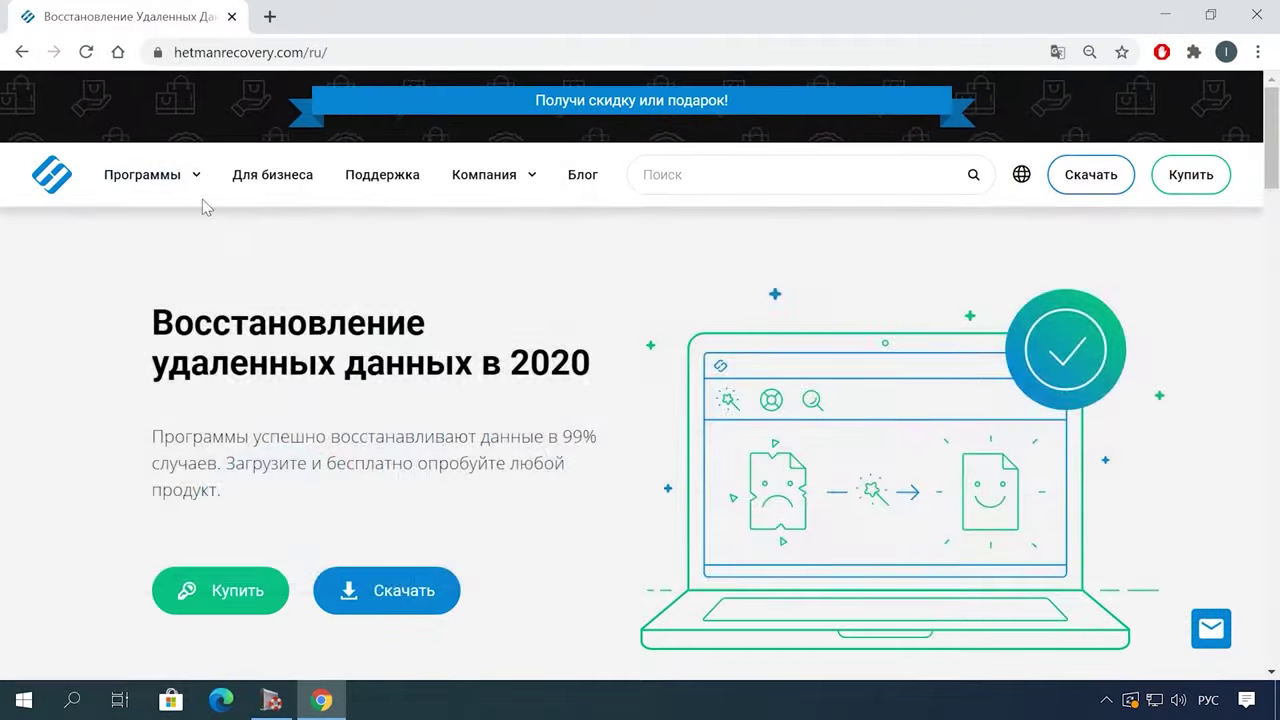
{"action": "mouse_move", "coordinate": [160, 174]}
{"action": "left_click", "coordinate": [457, 537]}
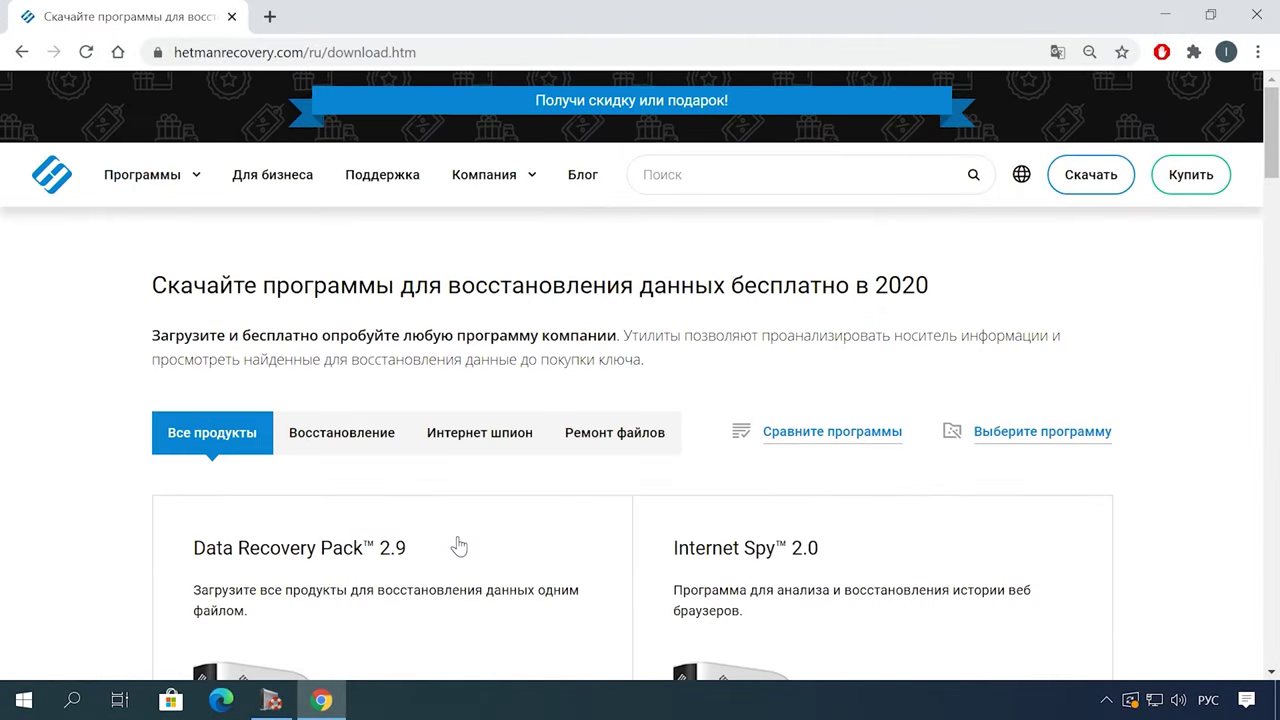
{"action": "scroll", "coordinate": [470, 545], "scroll_direction": "down", "scroll_amount": 2}
{"action": "scroll", "coordinate": [470, 545], "scroll_direction": "down", "scroll_amount": 6}
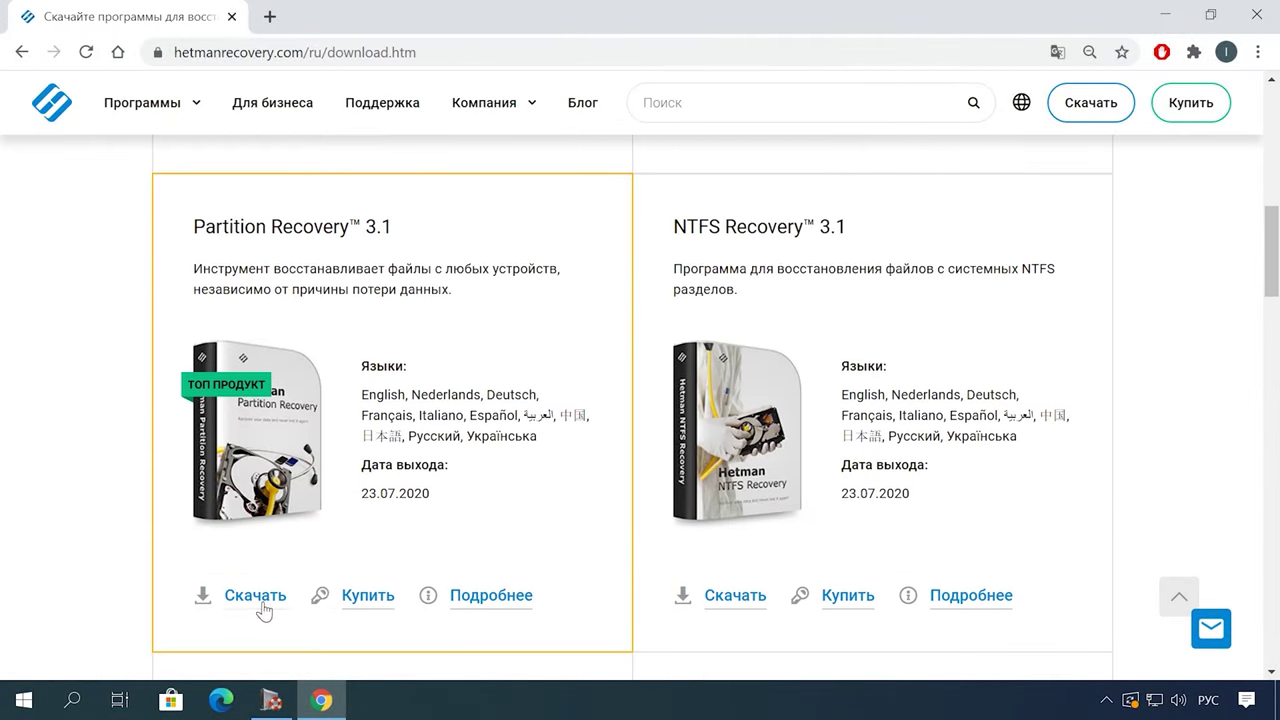
{"action": "left_click", "coordinate": [256, 600]}
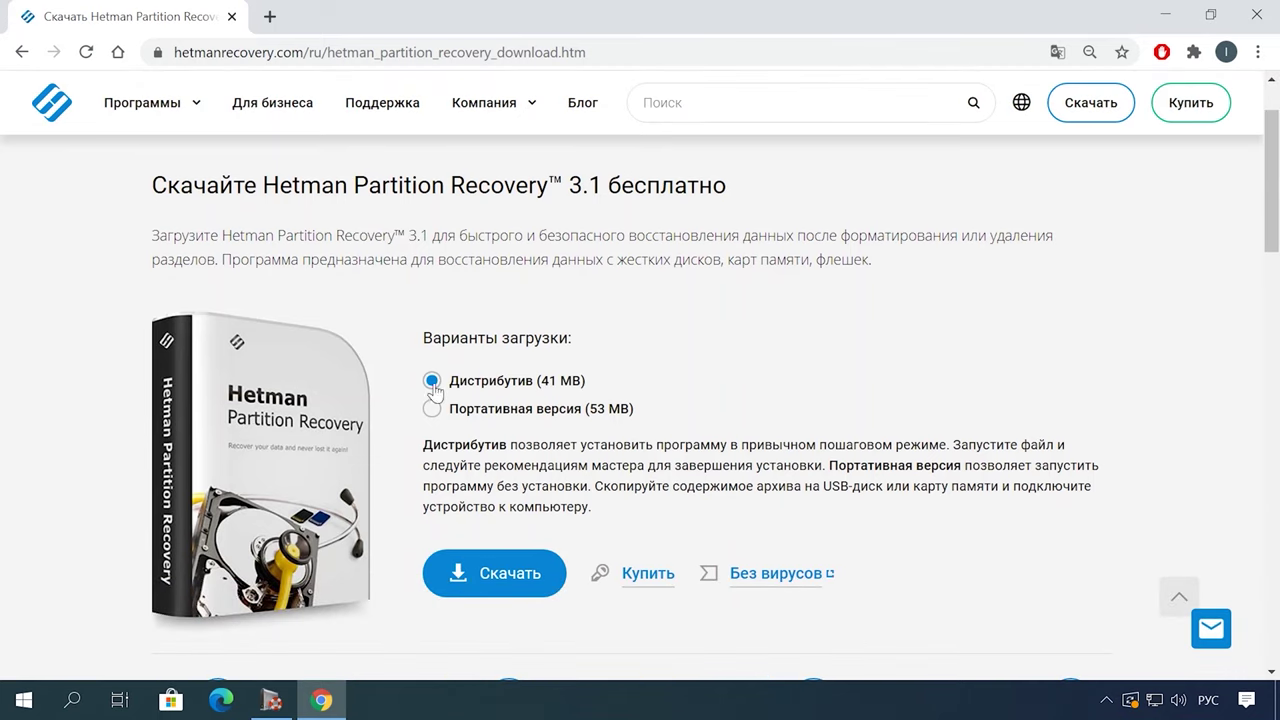
{"action": "left_click", "coordinate": [491, 583]}
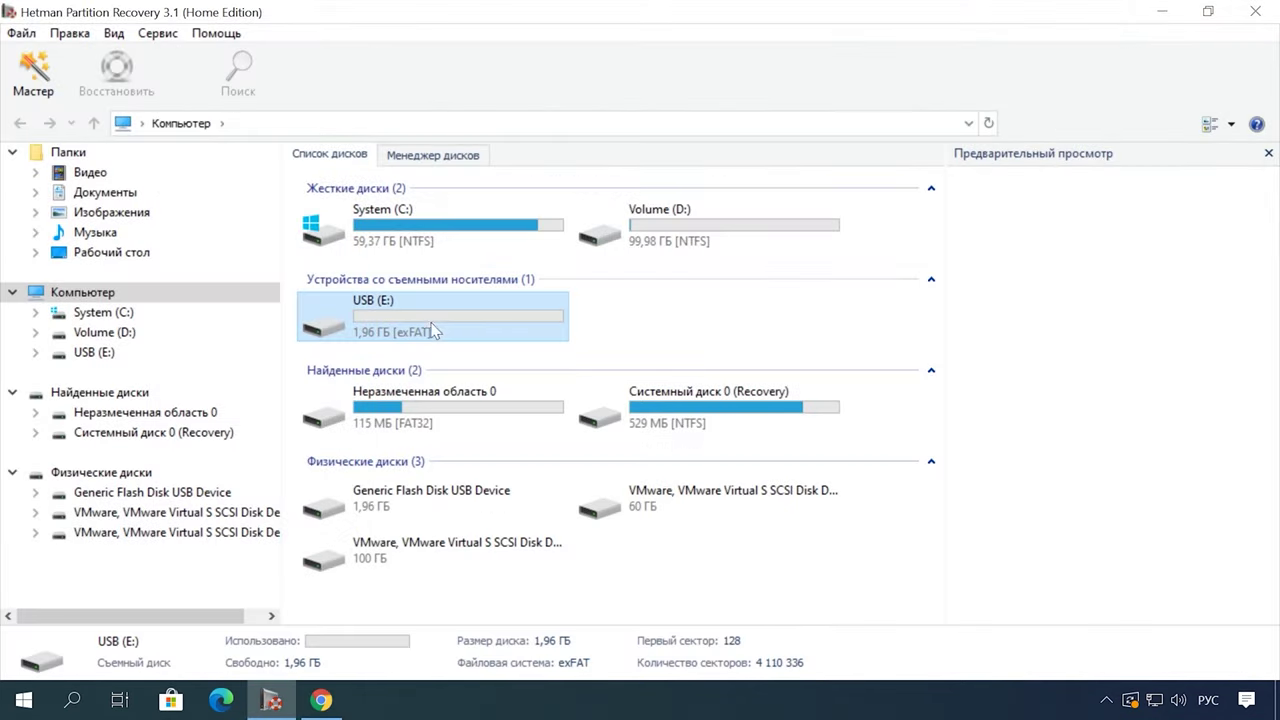
Step: In Hetman Partition Recovery, analyse the USB (E:) drive with the file recovery wizard and close the wizard
{"action": "left_click", "coordinate": [120, 352]}
{"action": "left_click", "coordinate": [824, 575]}
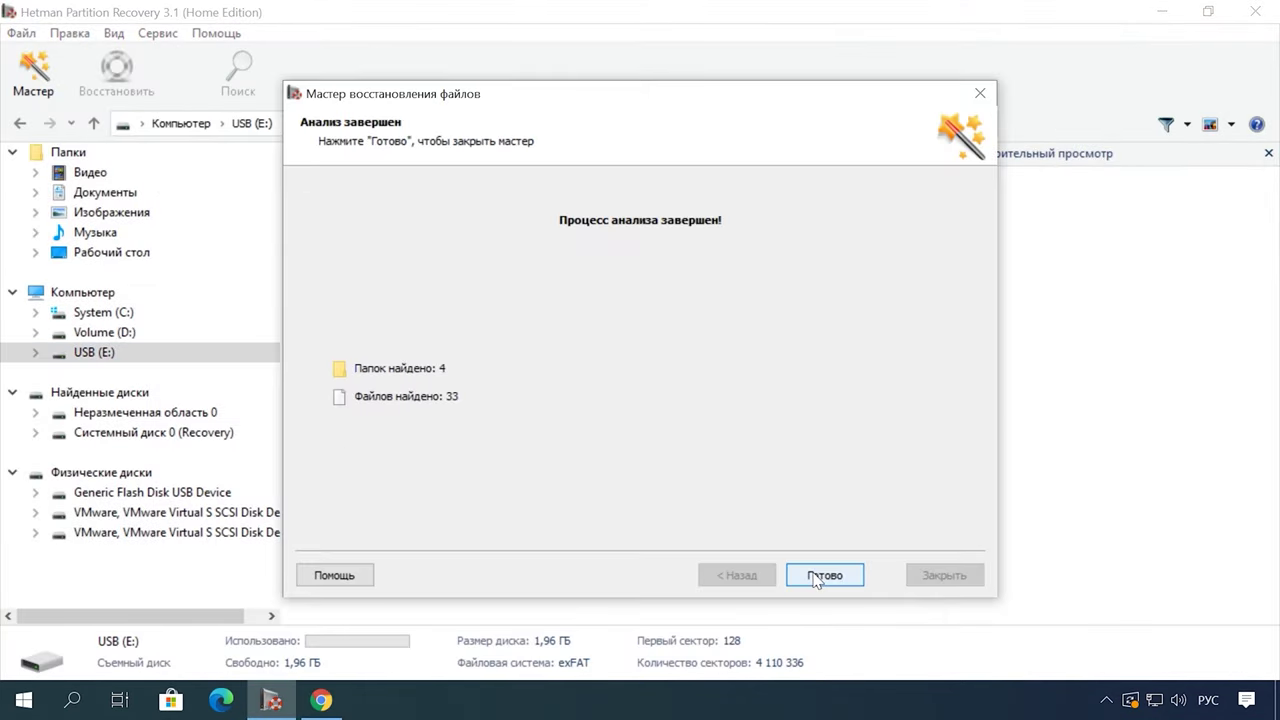
{"action": "left_click", "coordinate": [823, 575]}
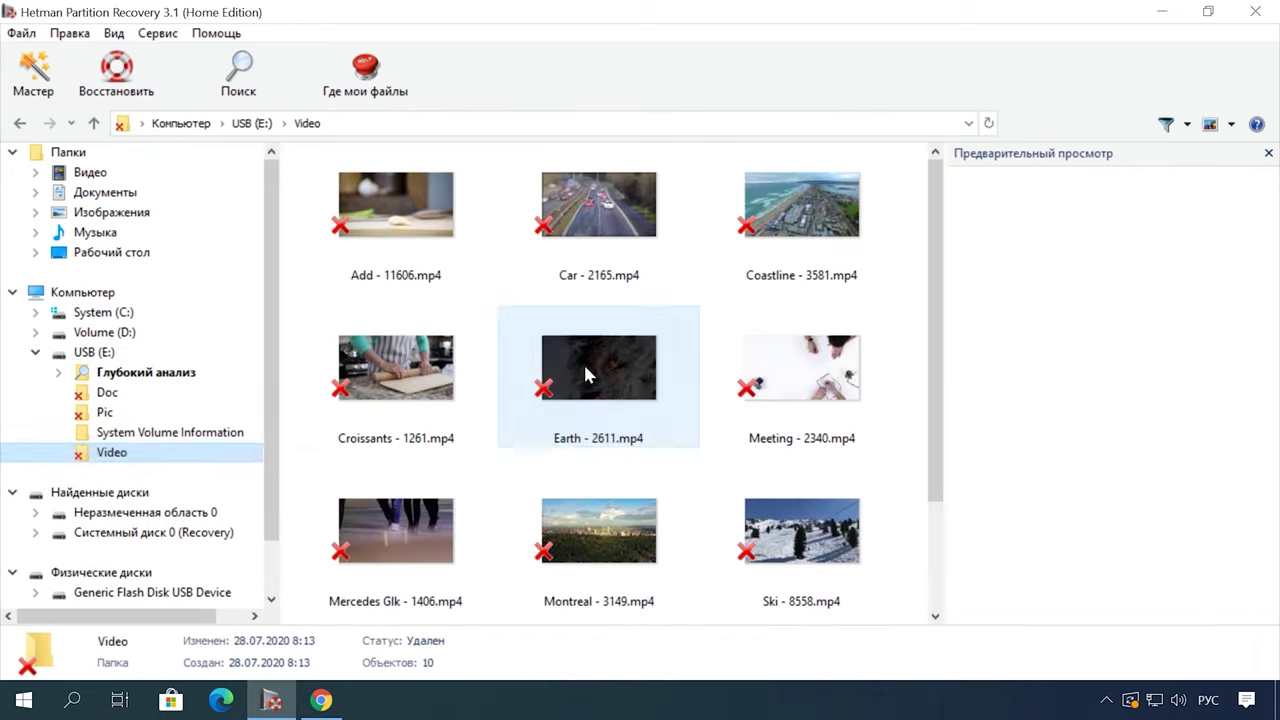
Step: Preview the deleted video Earth - 2611.mp4 in the Video folder, skip ahead in it and open the file's context options
{"action": "left_click", "coordinate": [593, 357]}
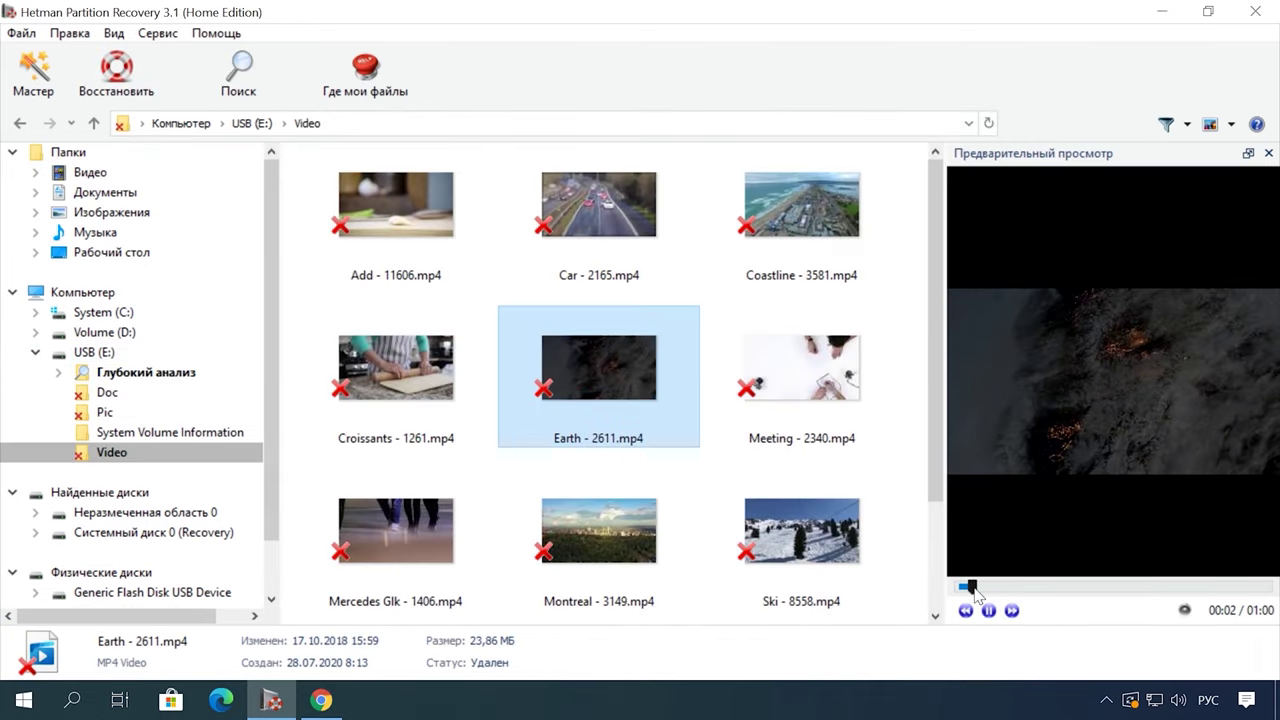
{"action": "left_click", "coordinate": [1030, 587]}
{"action": "left_click", "coordinate": [1098, 587]}
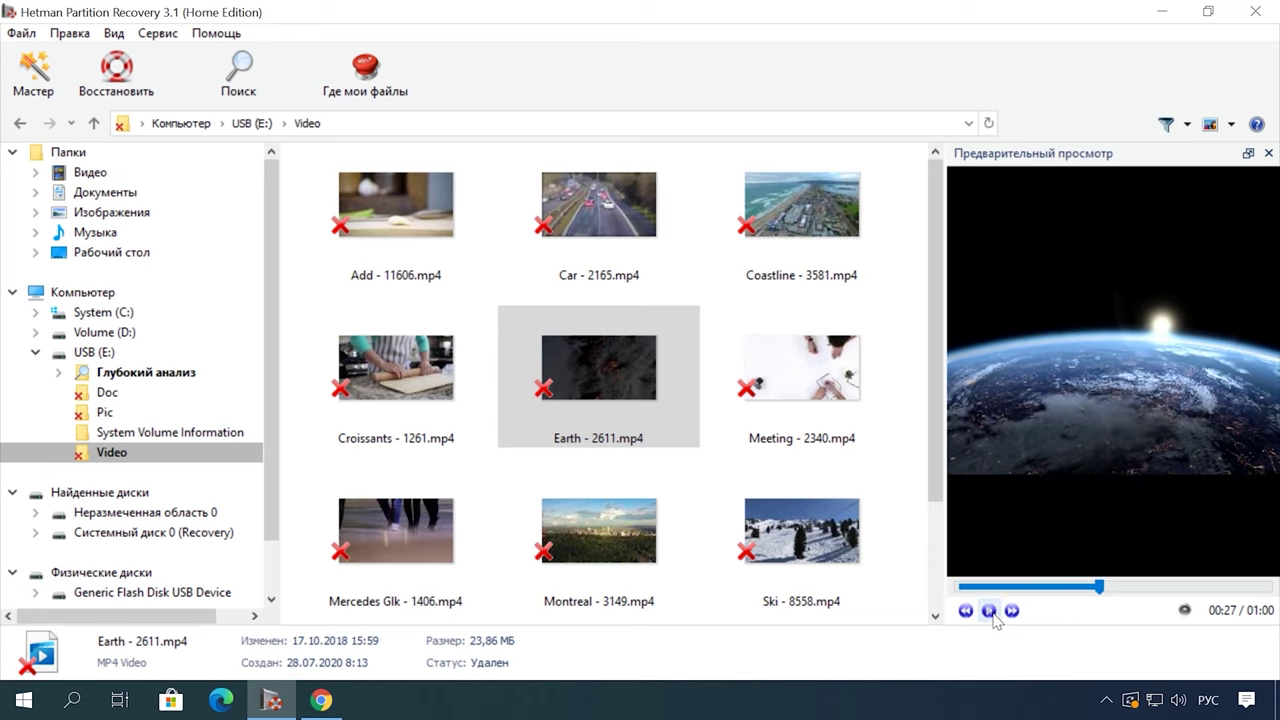
{"action": "right_click", "coordinate": [612, 362]}
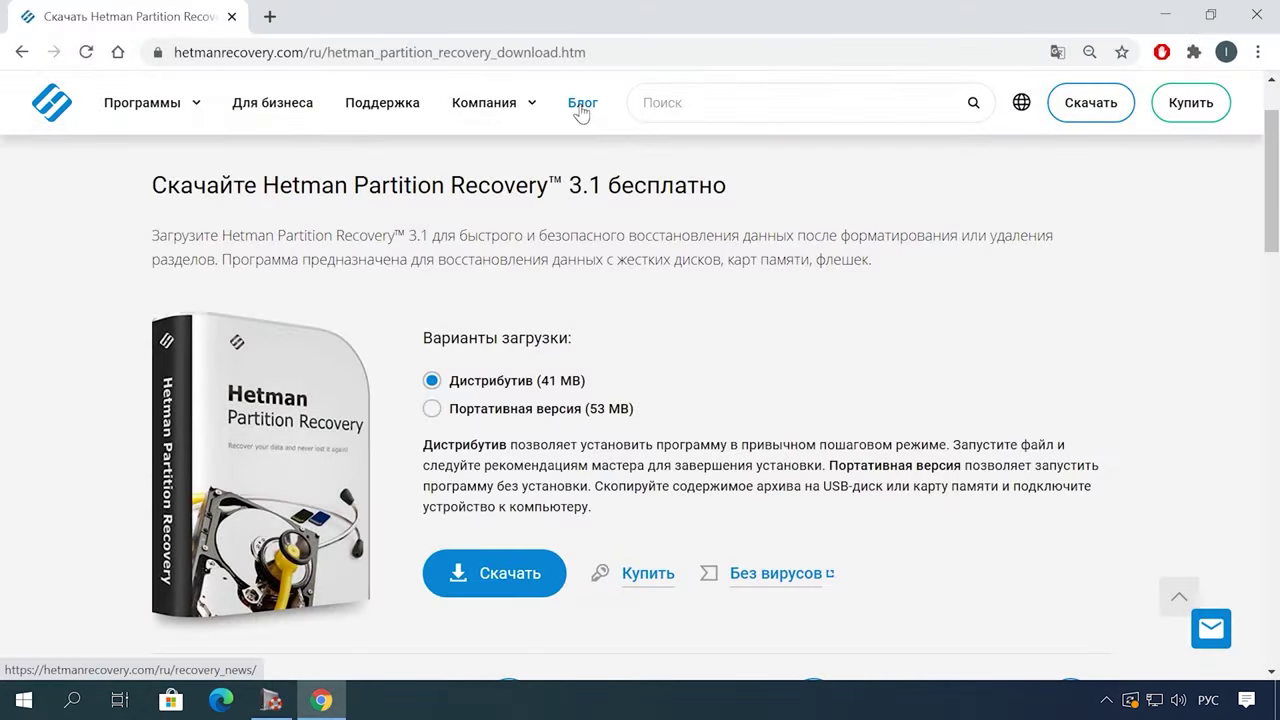
Step: Open the Hetman website's blog in Chrome and look through its list of articles
{"action": "left_click", "coordinate": [581, 104]}
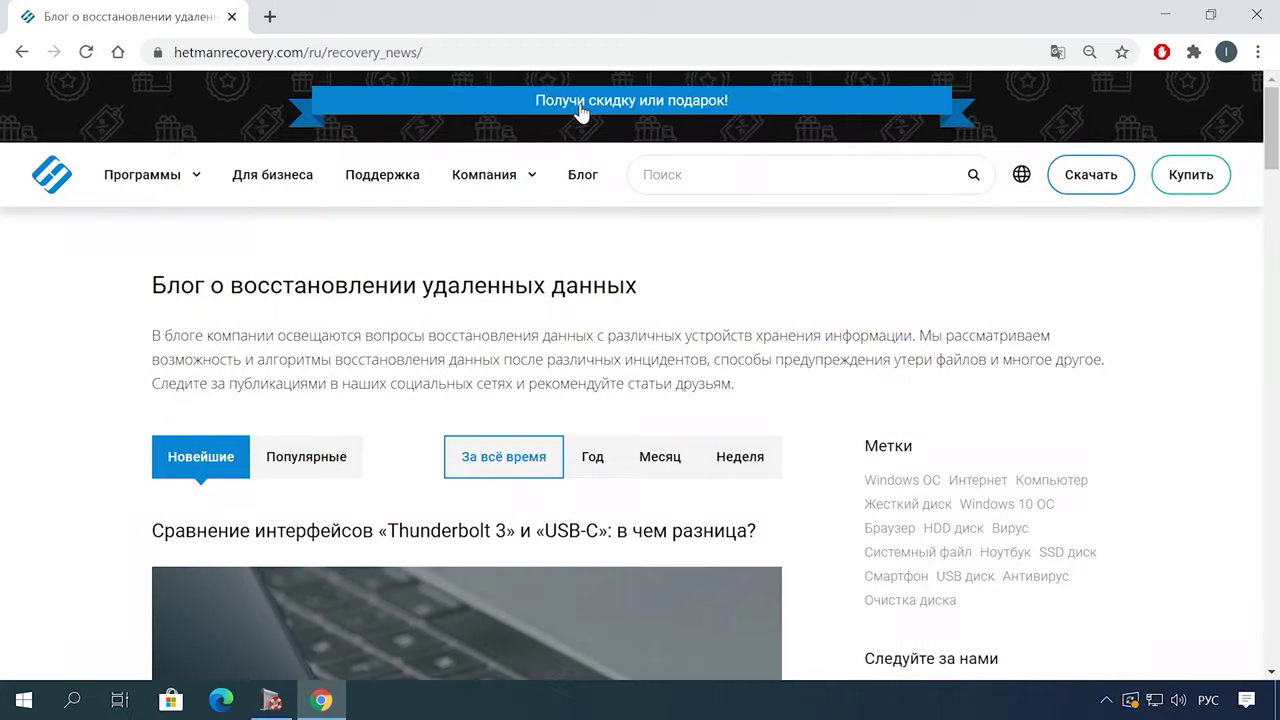
{"action": "scroll", "coordinate": [789, 314], "scroll_direction": "down", "scroll_amount": 10}
{"action": "scroll", "coordinate": [795, 325], "scroll_direction": "down", "scroll_amount": 15}
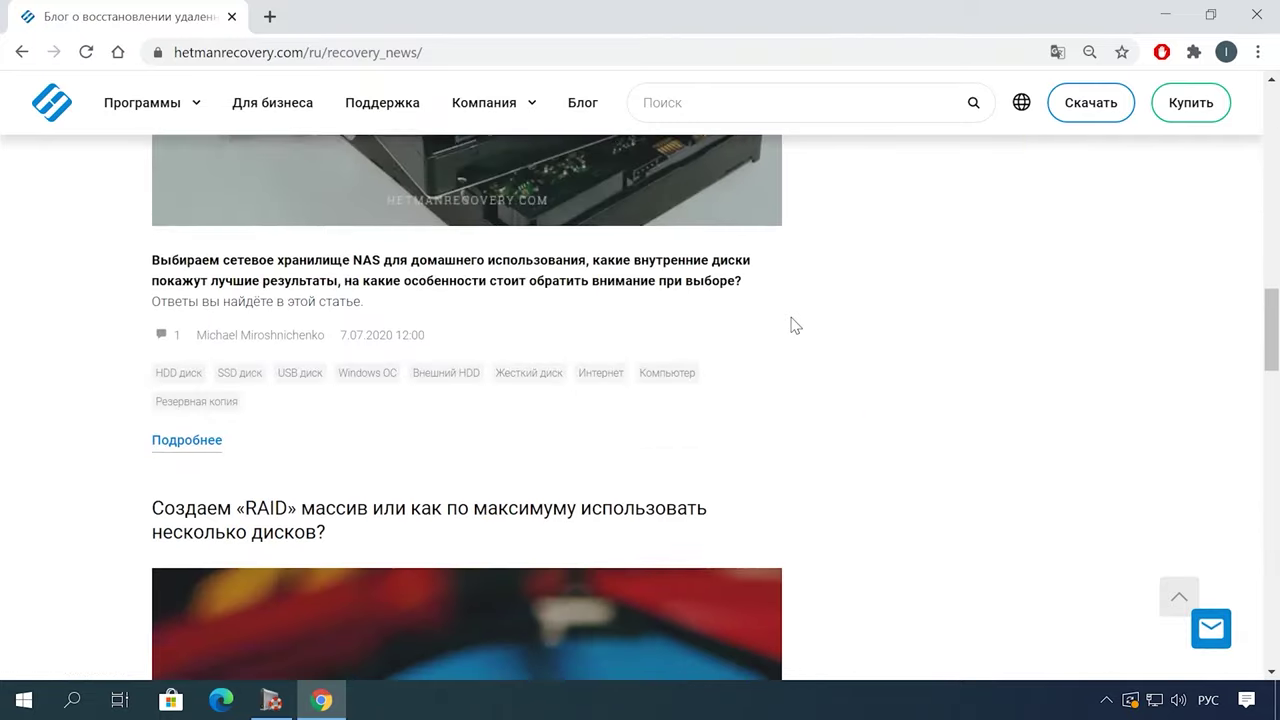
{"action": "scroll", "coordinate": [795, 325], "scroll_direction": "down", "scroll_amount": 6}
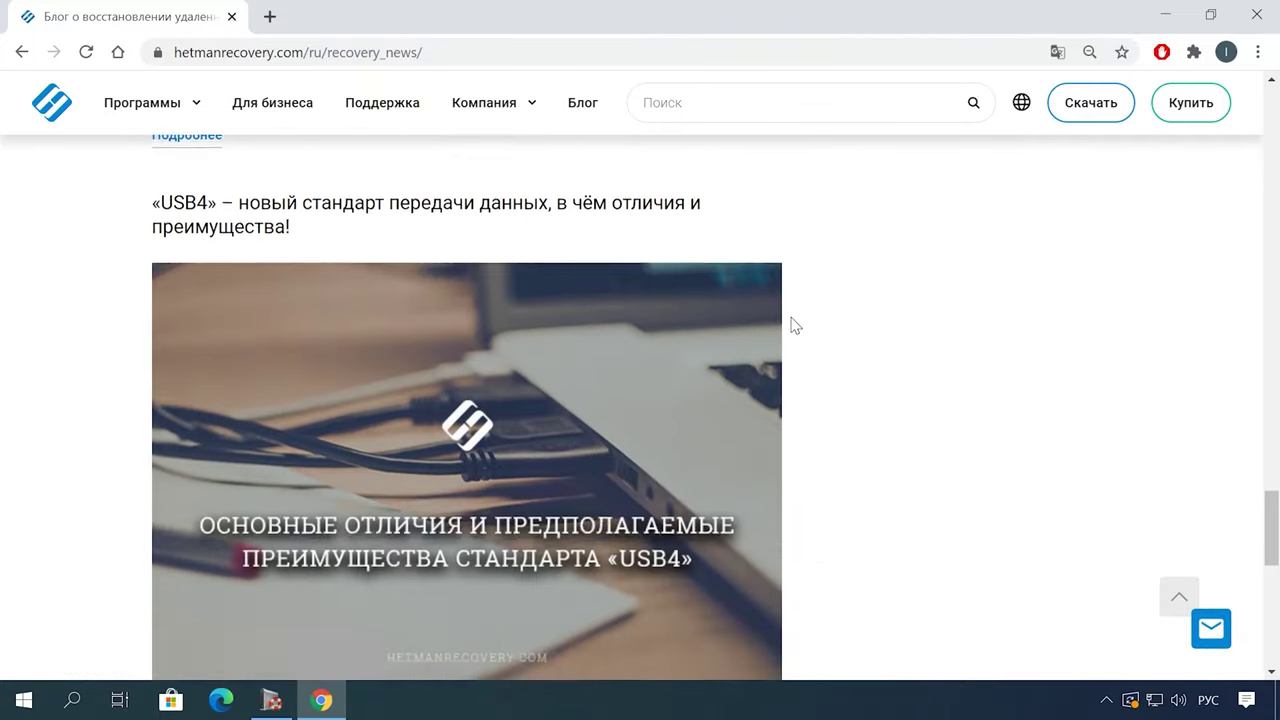
{"action": "left_click", "coordinate": [443, 554]}
{"action": "scroll", "coordinate": [629, 271], "scroll_direction": "down", "scroll_amount": 3}
{"action": "scroll", "coordinate": [663, 246], "scroll_direction": "up", "scroll_amount": 1}
Step: Read the blog article on troubleshooting document printing in Microsoft Word and open the site's message contact option
{"action": "left_click", "coordinate": [663, 246]}
{"action": "scroll", "coordinate": [737, 417], "scroll_direction": "down", "scroll_amount": 20}
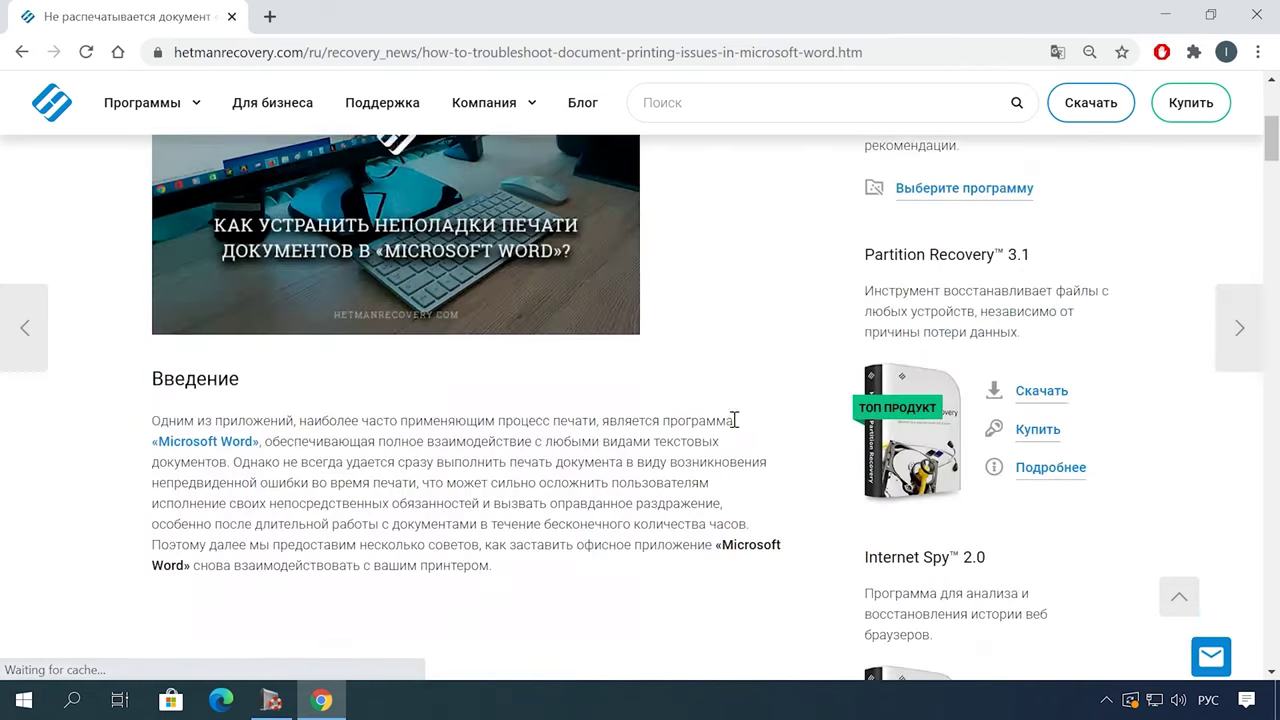
{"action": "scroll", "coordinate": [779, 437], "scroll_direction": "down", "scroll_amount": 12}
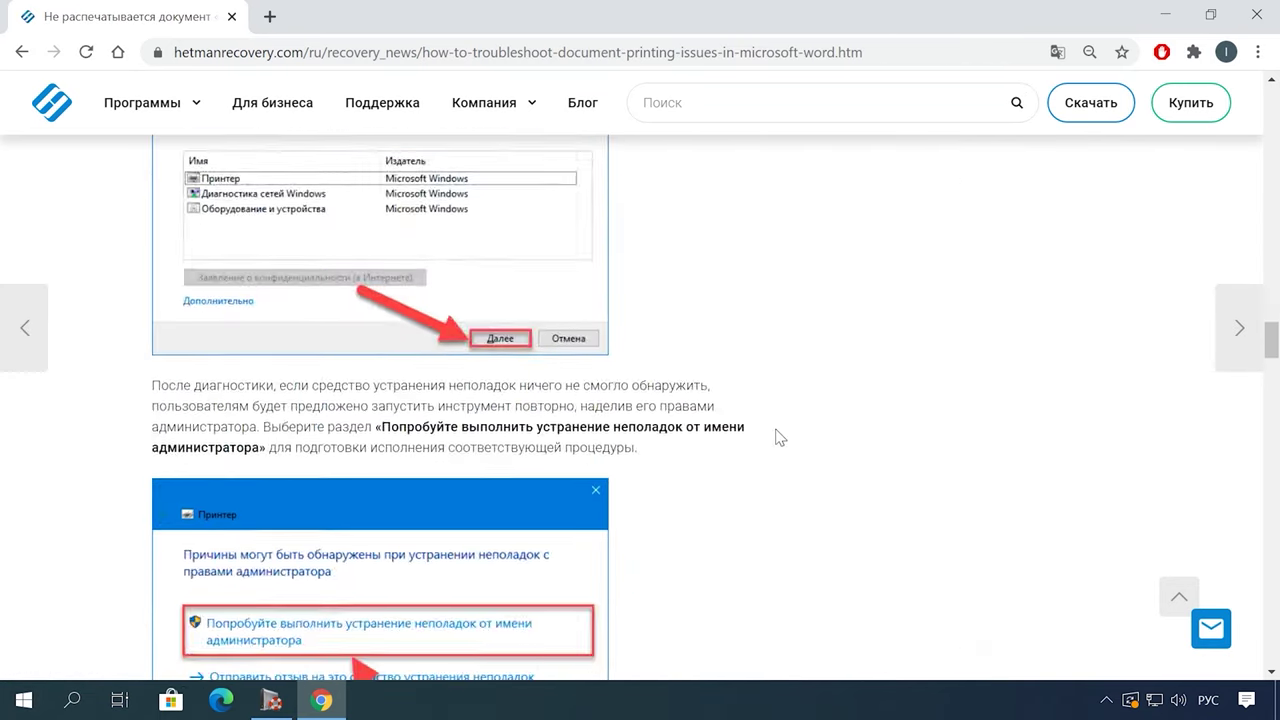
{"action": "left_click", "coordinate": [1207, 632]}
{"action": "left_click", "coordinate": [1054, 518]}
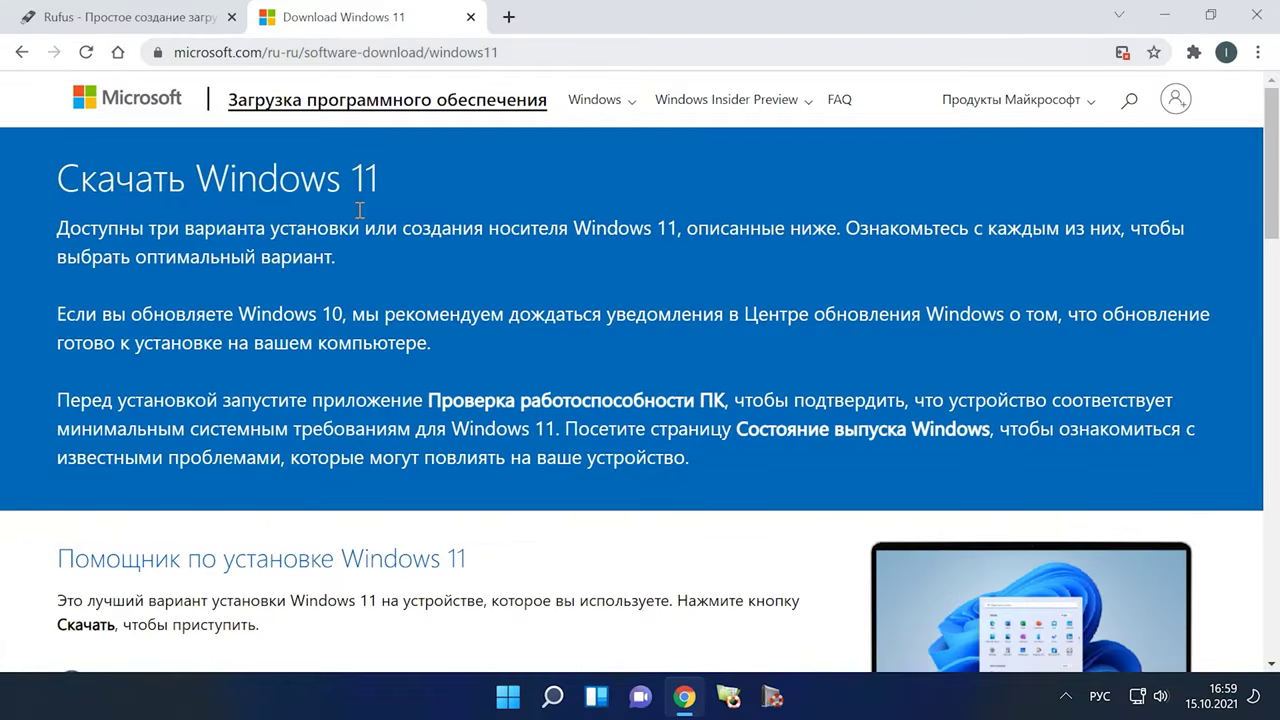
Step: In the Windows 11 disk image (ISO) section of Microsoft's download page, select Windows 11 and request the download
{"action": "scroll", "coordinate": [393, 230], "scroll_direction": "down", "scroll_amount": 2}
{"action": "scroll", "coordinate": [393, 230], "scroll_direction": "down", "scroll_amount": 6}
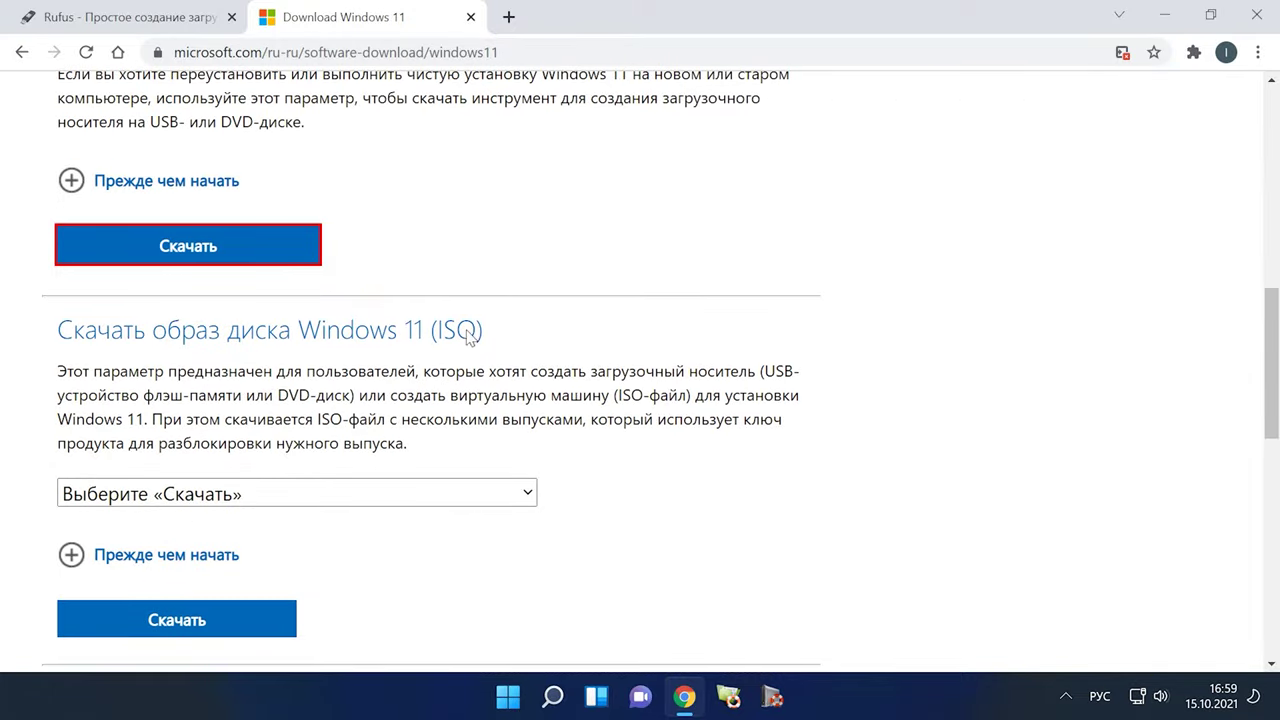
{"action": "scroll", "coordinate": [264, 359], "scroll_direction": "down", "scroll_amount": 1}
{"action": "left_click", "coordinate": [240, 398]}
{"action": "left_click", "coordinate": [225, 445]}
{"action": "scroll", "coordinate": [214, 420], "scroll_direction": "down", "scroll_amount": 1}
{"action": "scroll", "coordinate": [218, 418], "scroll_direction": "down", "scroll_amount": 2}
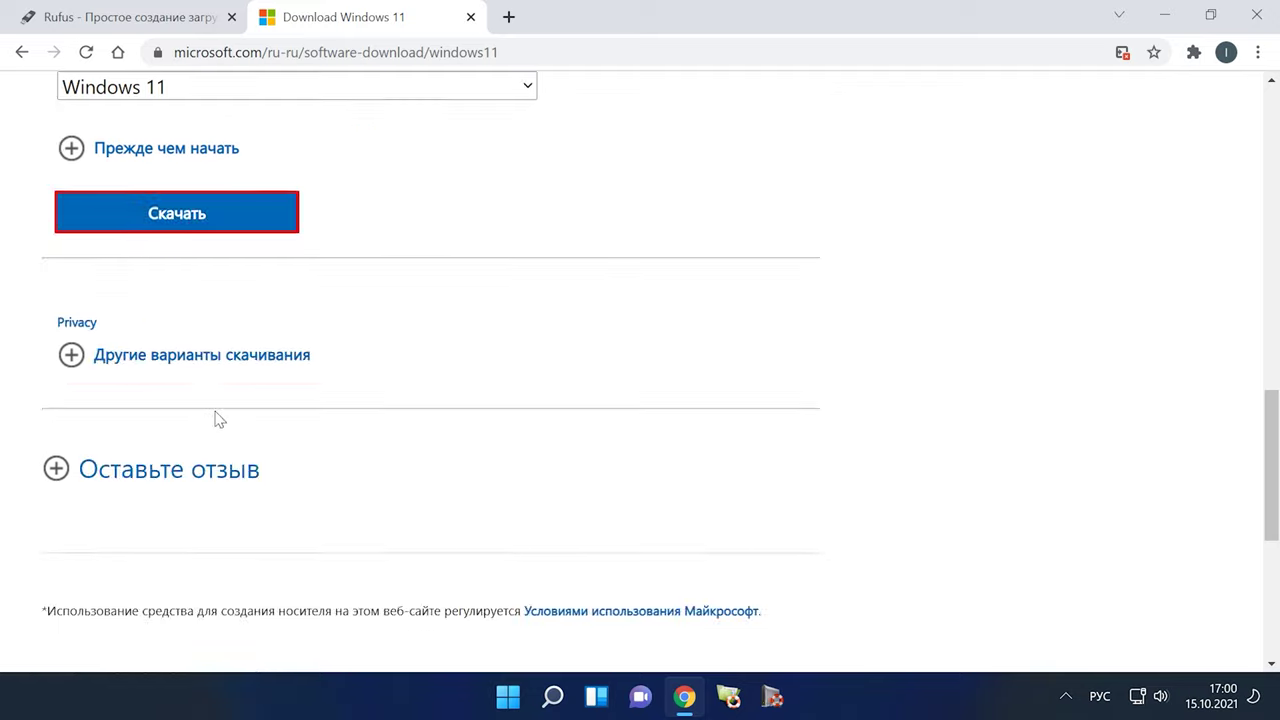
Step: Set the product language to Русский for the Windows 11 ISO and confirm it
{"action": "scroll", "coordinate": [220, 428], "scroll_direction": "down", "scroll_amount": 2}
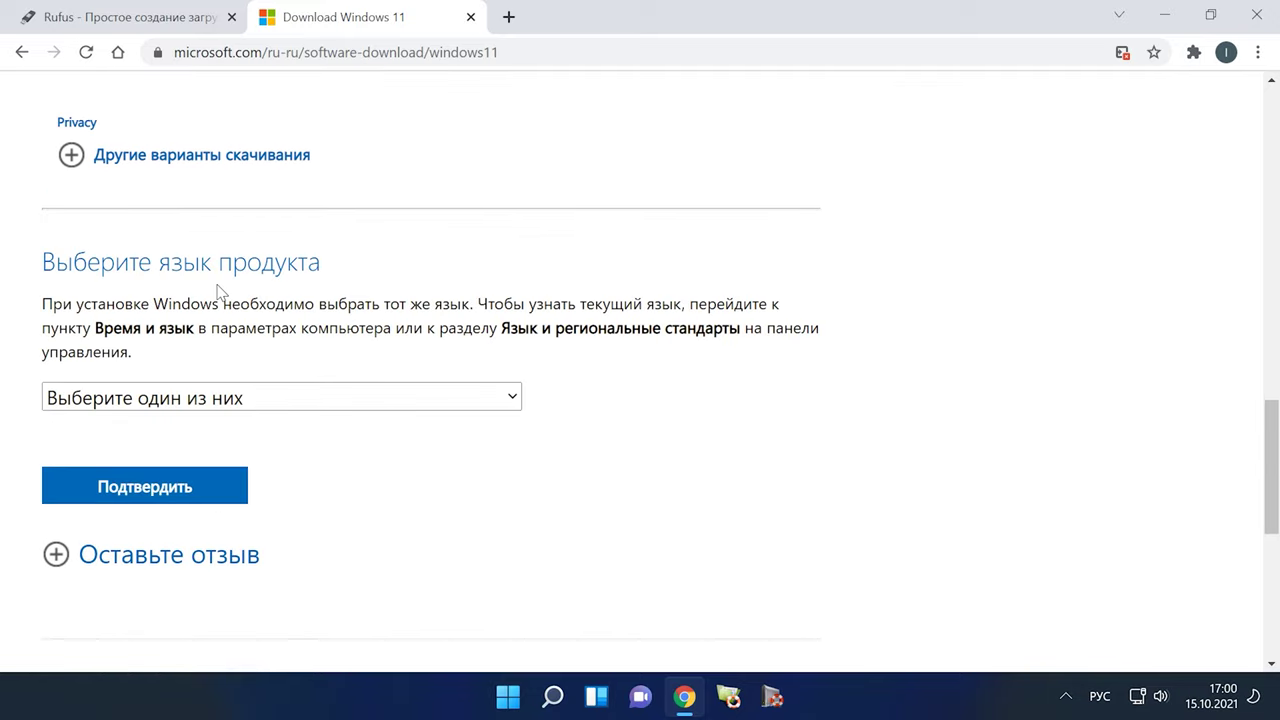
{"action": "left_click", "coordinate": [283, 400]}
{"action": "scroll", "coordinate": [250, 280], "scroll_direction": "down", "scroll_amount": 5}
{"action": "left_click", "coordinate": [110, 206]}
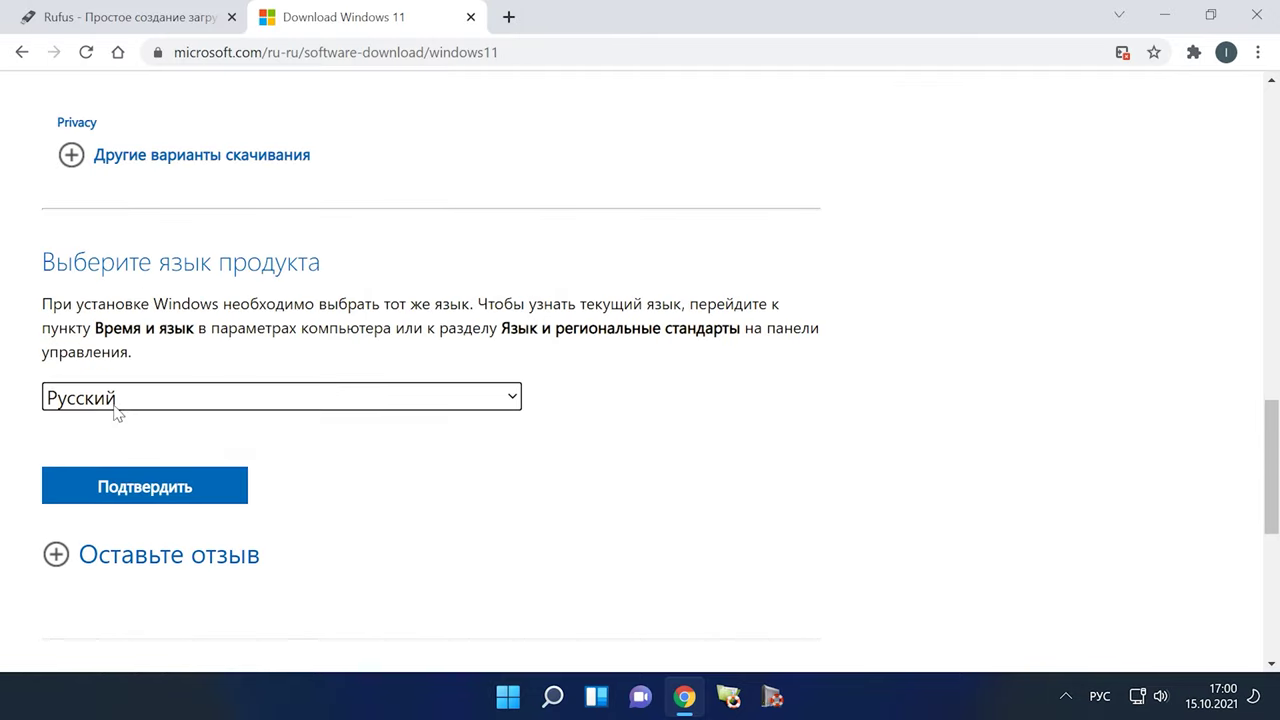
{"action": "left_click", "coordinate": [185, 485]}
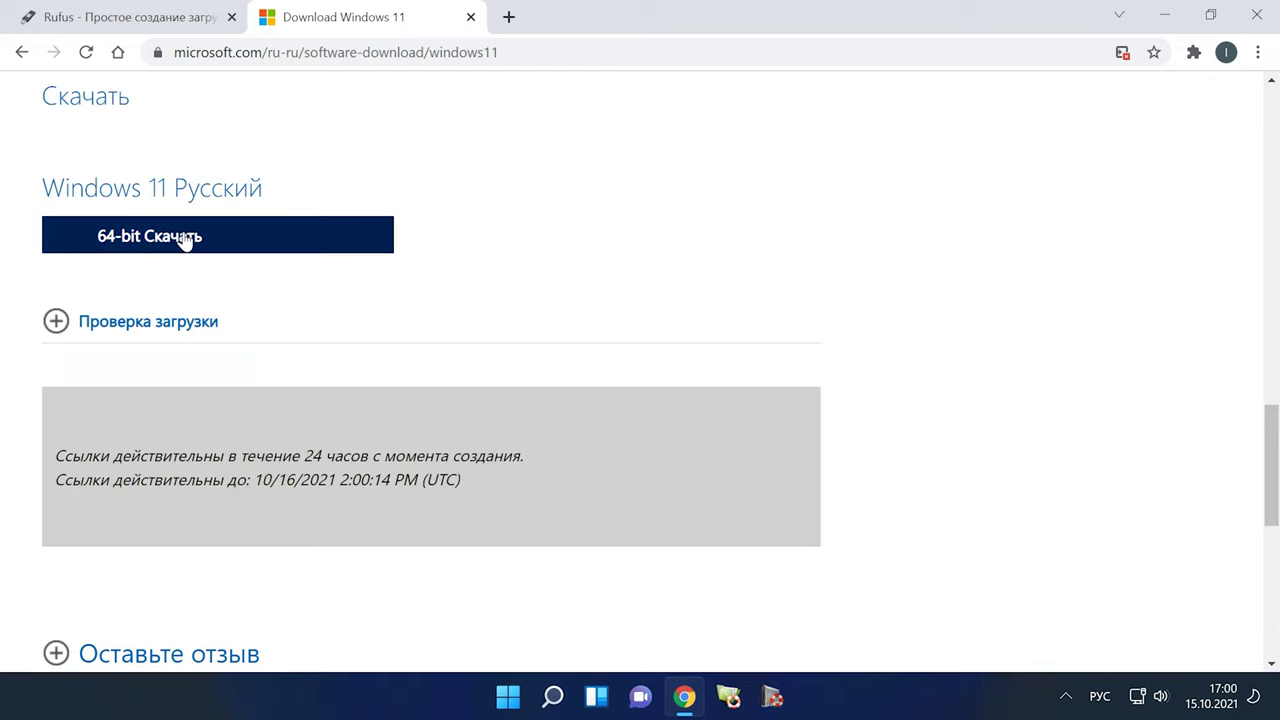
Step: Download the 64-bit Windows 11 Русский disk image from Microsoft's download page
{"action": "left_click", "coordinate": [189, 242]}
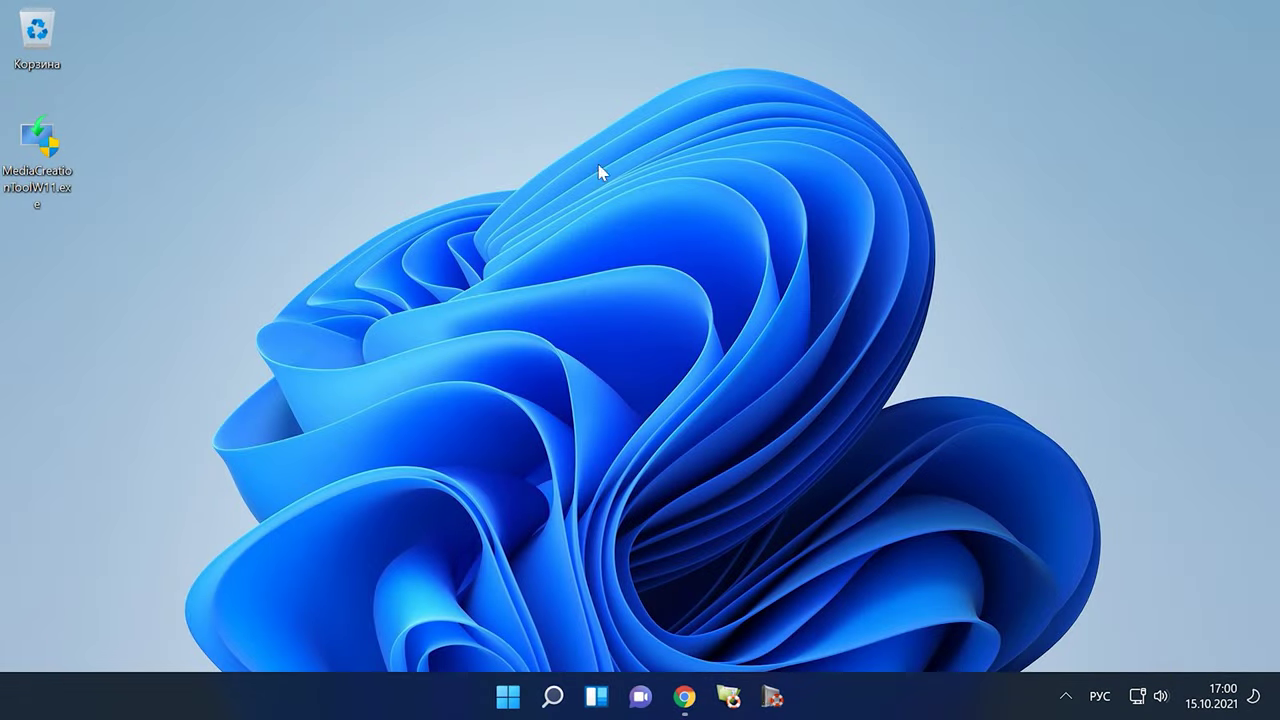
Step: Run MediaCreationToolW11.exe from the desktop and accept the license terms
{"action": "double_click", "coordinate": [37, 152]}
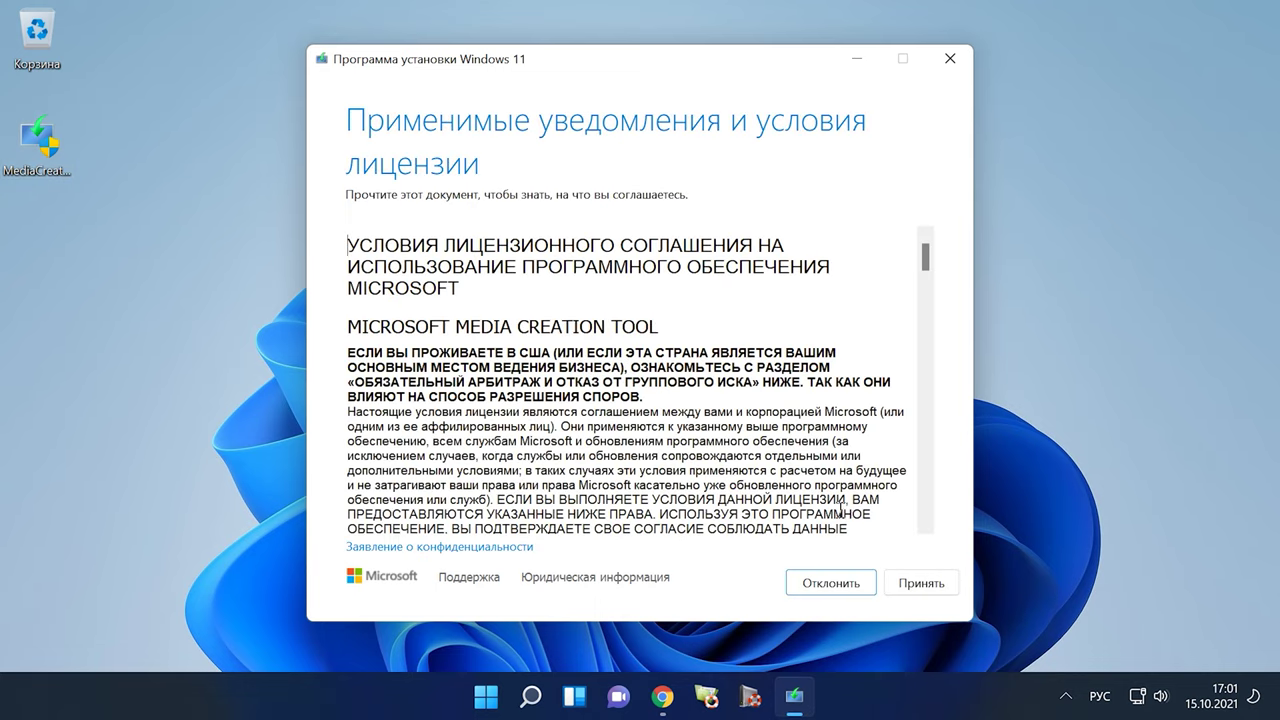
{"action": "left_click", "coordinate": [920, 583]}
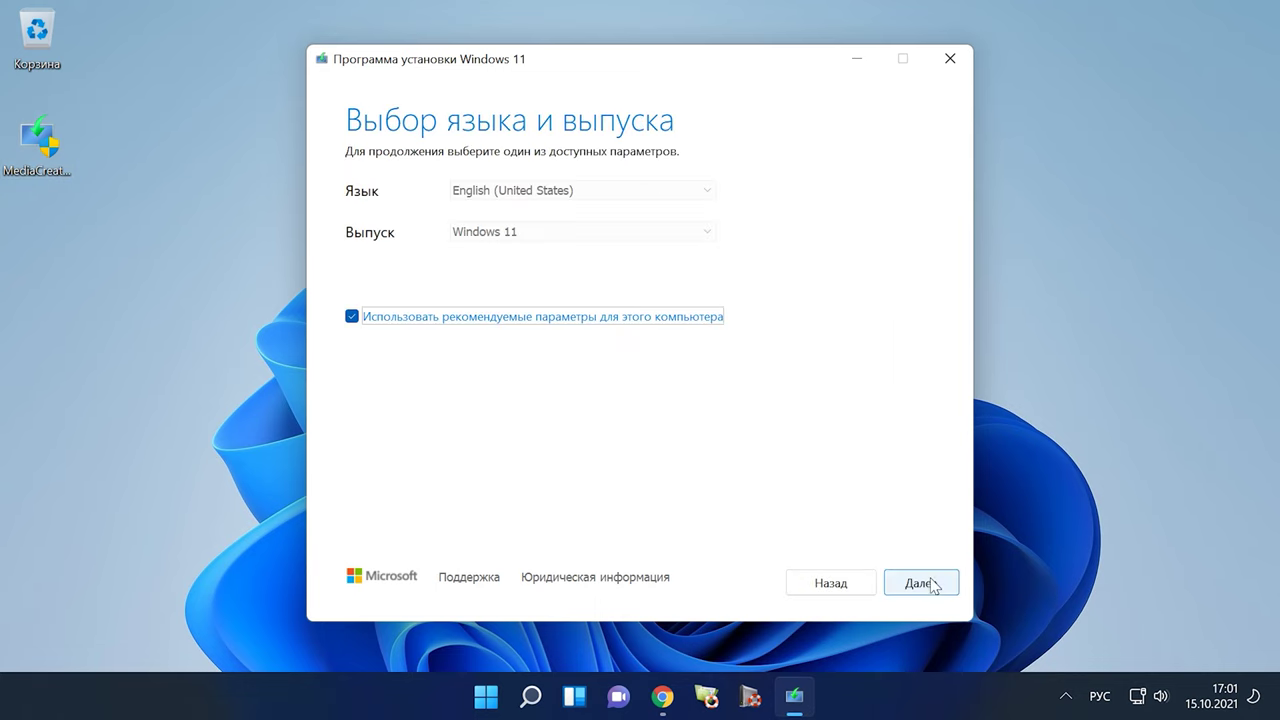
Step: Turn off the recommended options for this computer, set the installation language to русский and continue to the media choice
{"action": "left_click", "coordinate": [352, 317]}
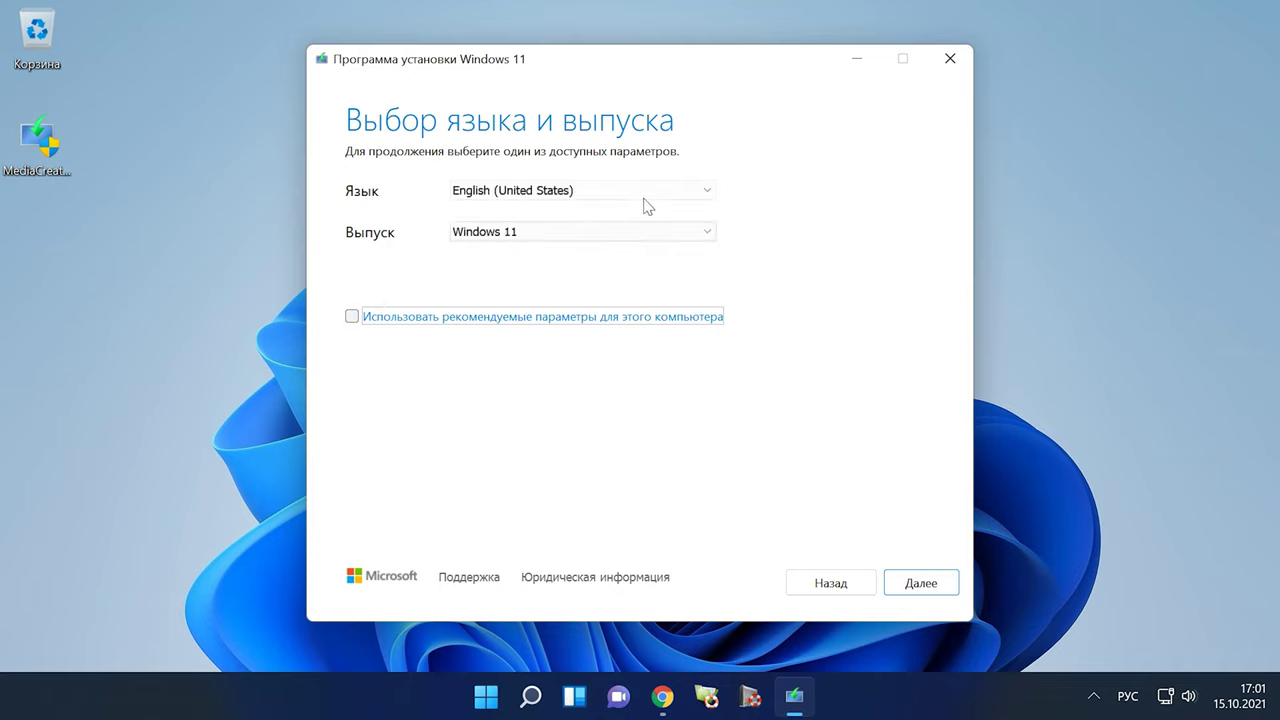
{"action": "left_click", "coordinate": [668, 194]}
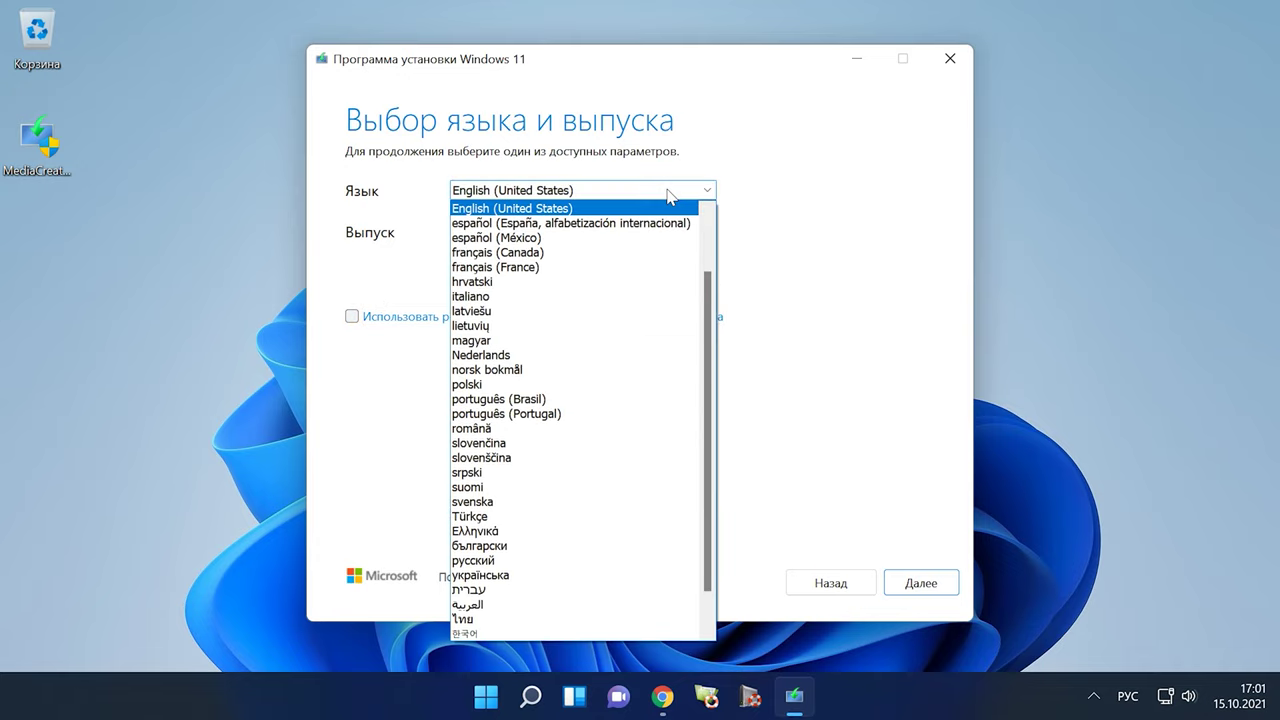
{"action": "left_click", "coordinate": [570, 560]}
{"action": "left_click", "coordinate": [924, 587]}
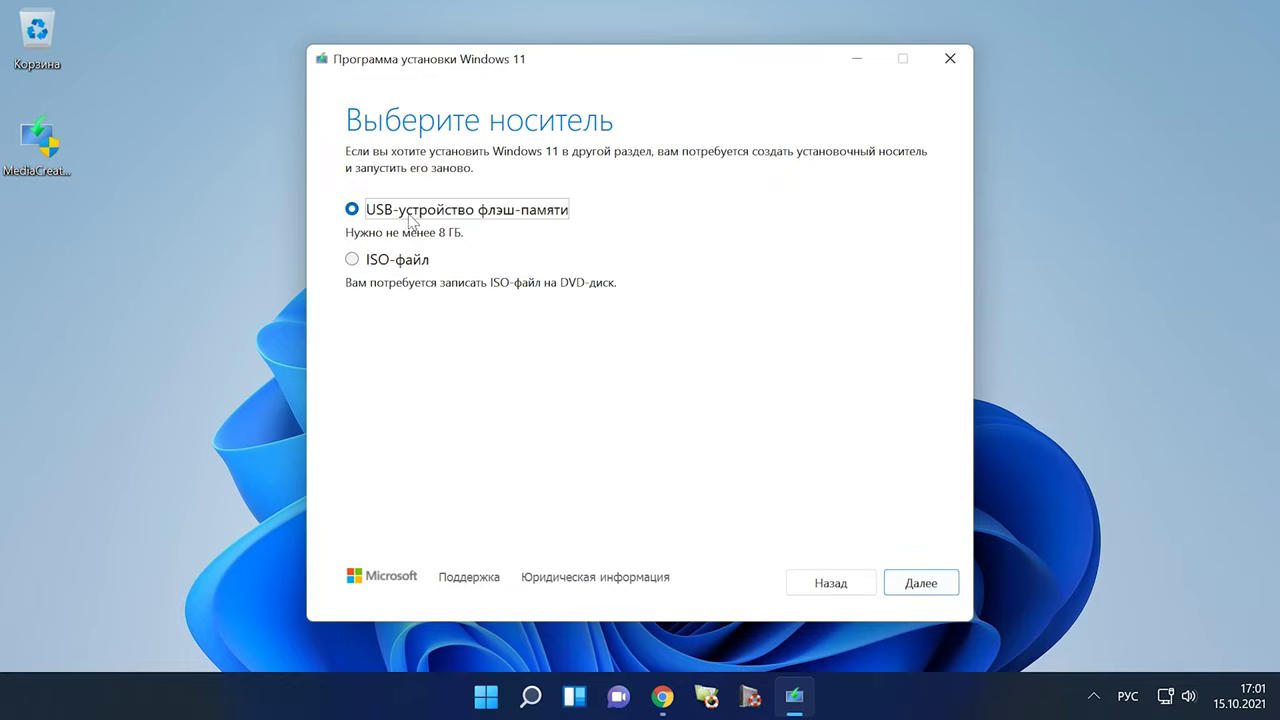
Step: Choose an ISO file as the installation media and save it to the desktop as Windows11ru.iso
{"action": "left_click", "coordinate": [372, 262]}
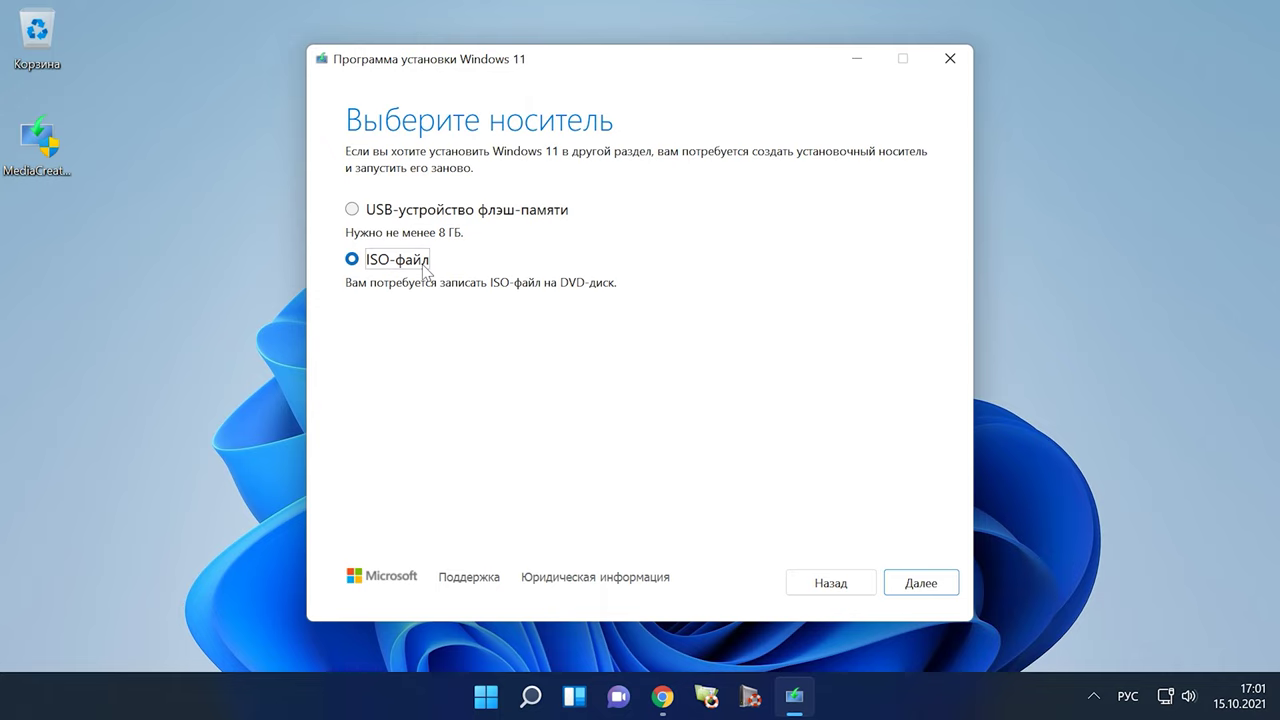
{"action": "left_click", "coordinate": [937, 590]}
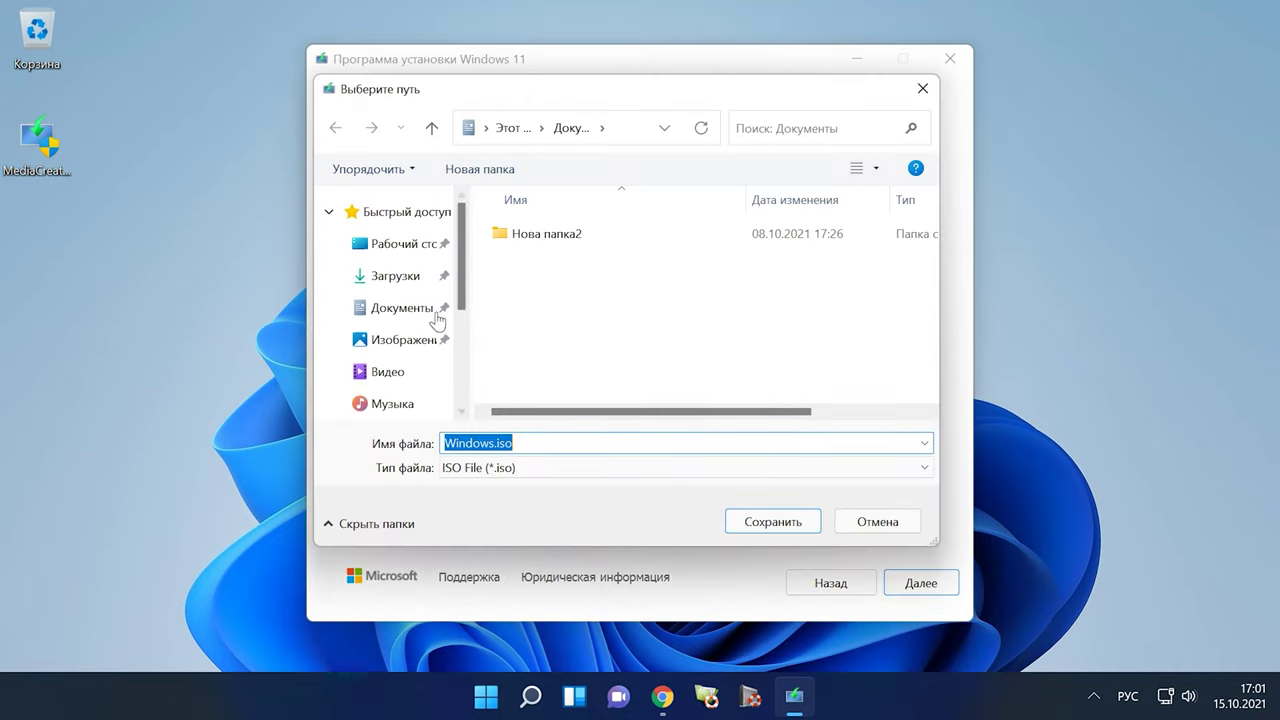
{"action": "left_click", "coordinate": [418, 250]}
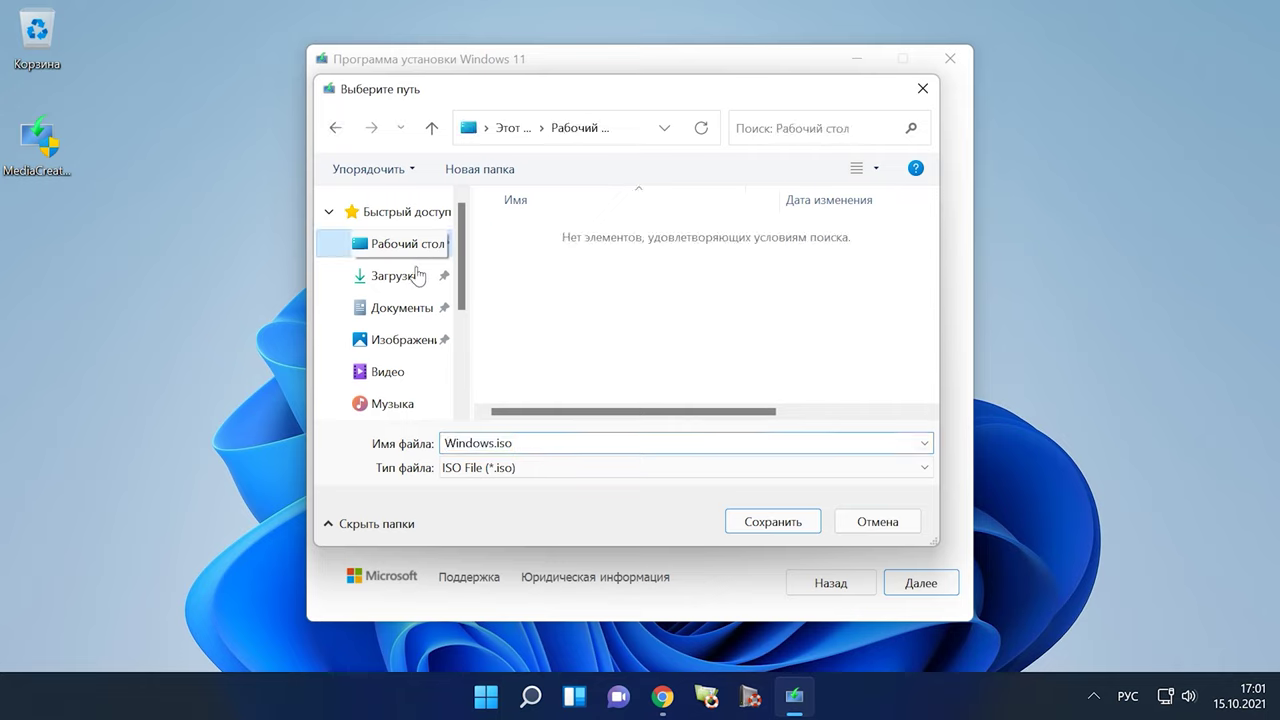
{"action": "double_click", "coordinate": [497, 442]}
{"action": "left_click", "coordinate": [497, 442]}
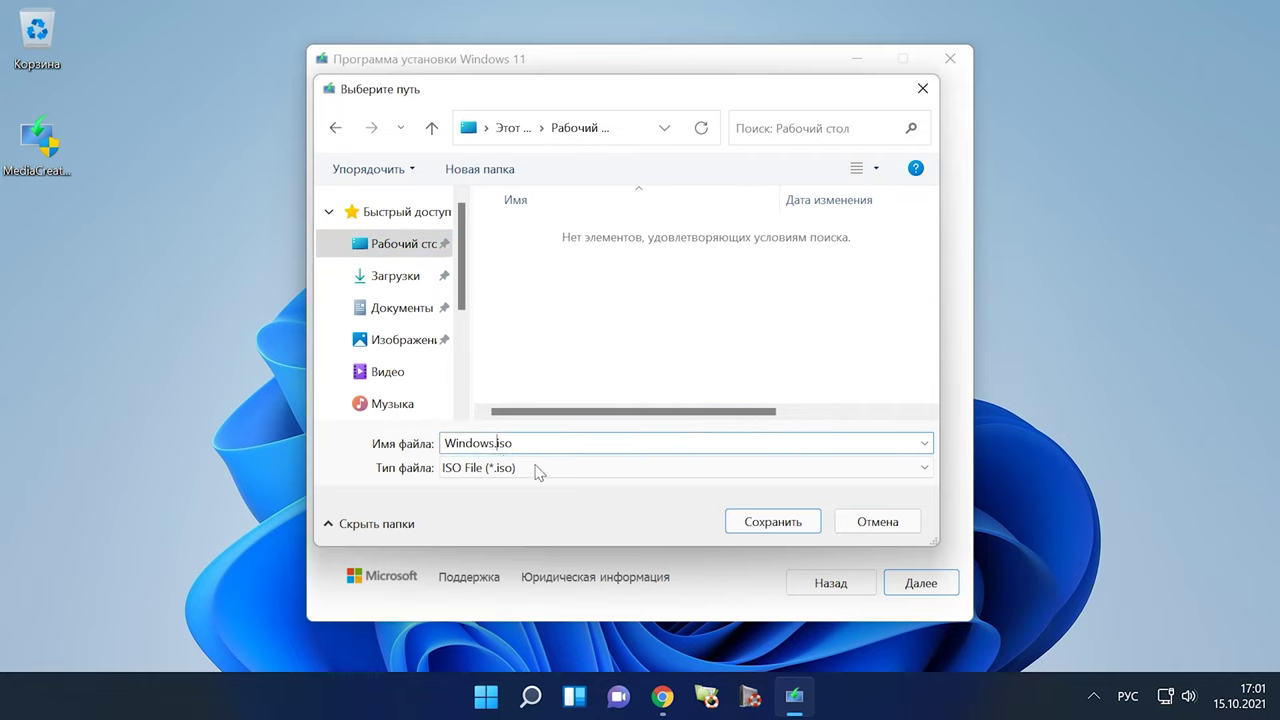
{"action": "type", "text": "11"}
{"action": "key", "text": "alt+shift"}
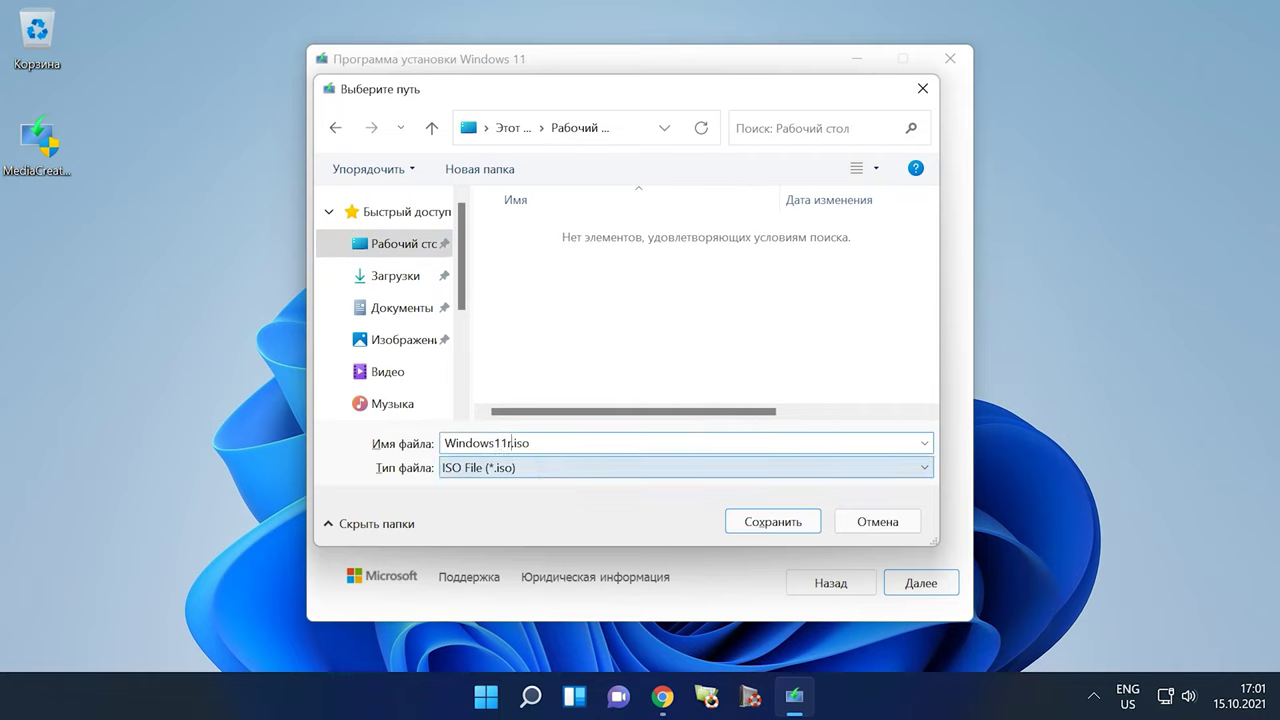
{"action": "left_click_drag", "start_coordinate": [549, 443], "coordinate": [447, 440]}
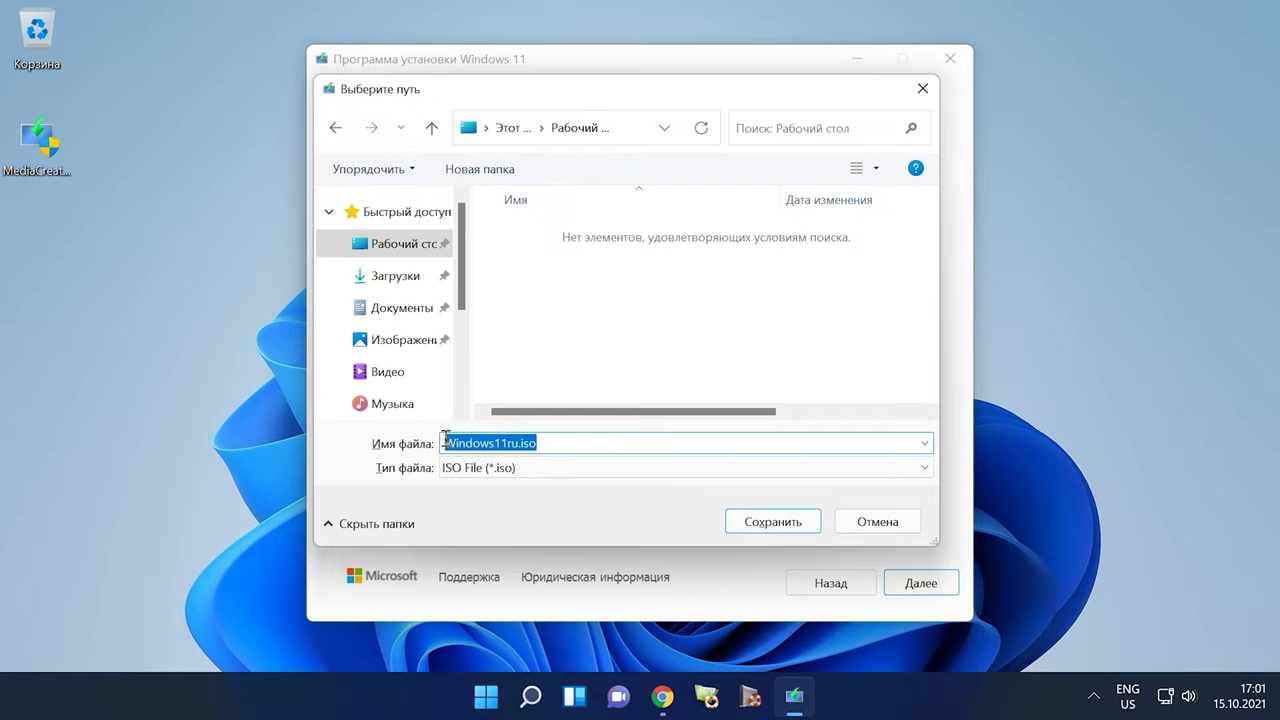
{"action": "left_click", "coordinate": [778, 522]}
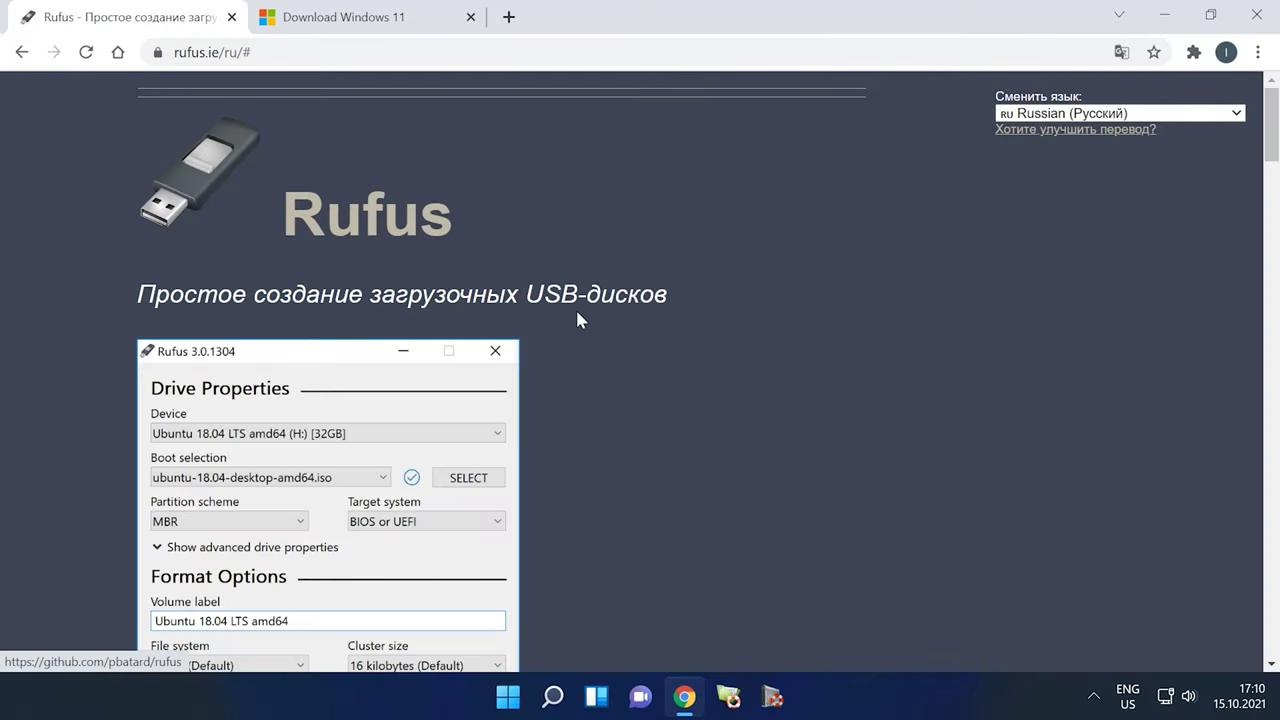
Step: Switch to the Rufus website in Chrome and download Rufus 3.16 from its download section
{"action": "scroll", "coordinate": [577, 306], "scroll_direction": "down", "scroll_amount": 4}
{"action": "scroll", "coordinate": [581, 314], "scroll_direction": "down", "scroll_amount": 5}
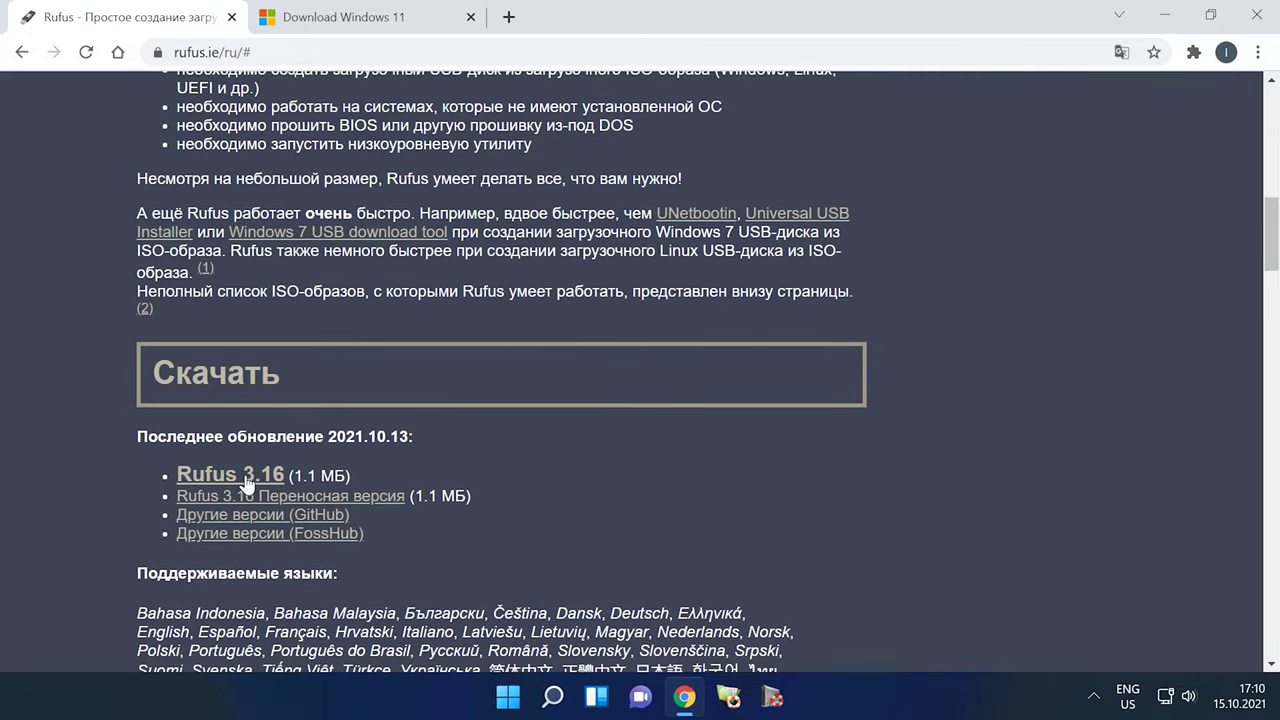
{"action": "left_click", "coordinate": [245, 480]}
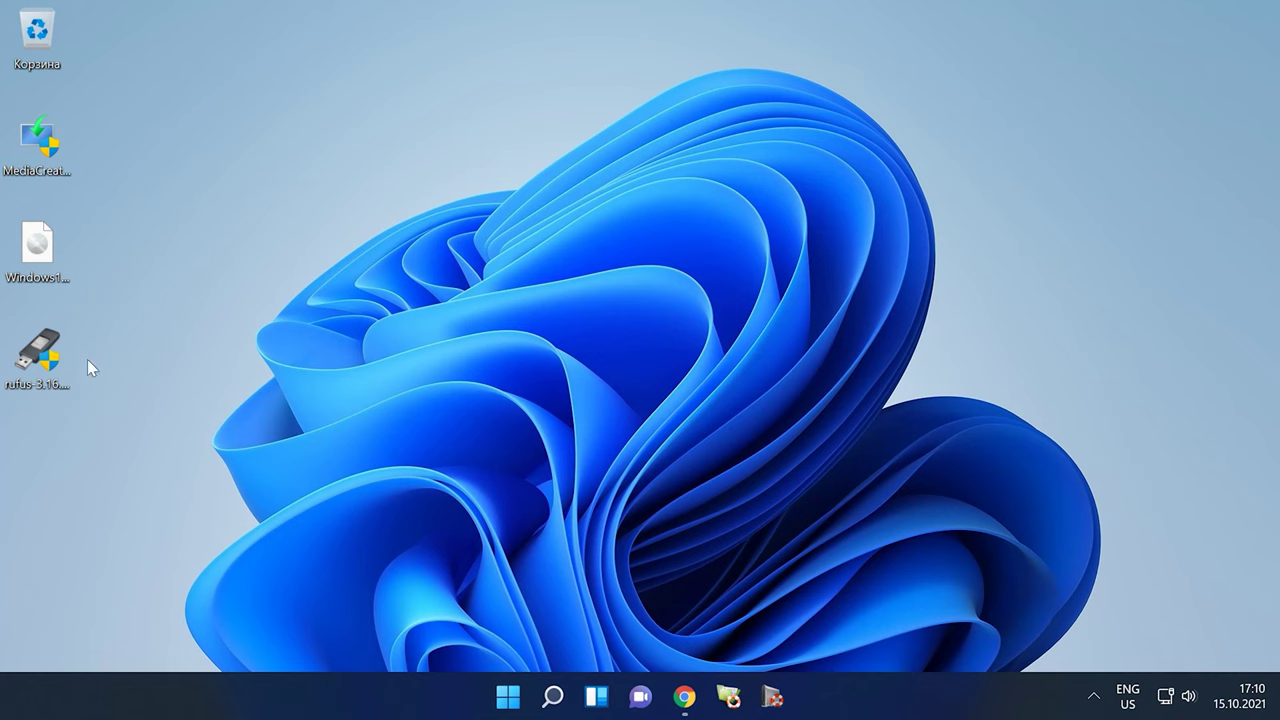
Step: Launch Rufus 3.16 from the desktop and move its window a little lower
{"action": "left_click", "coordinate": [50, 362]}
{"action": "double_click", "coordinate": [47, 360]}
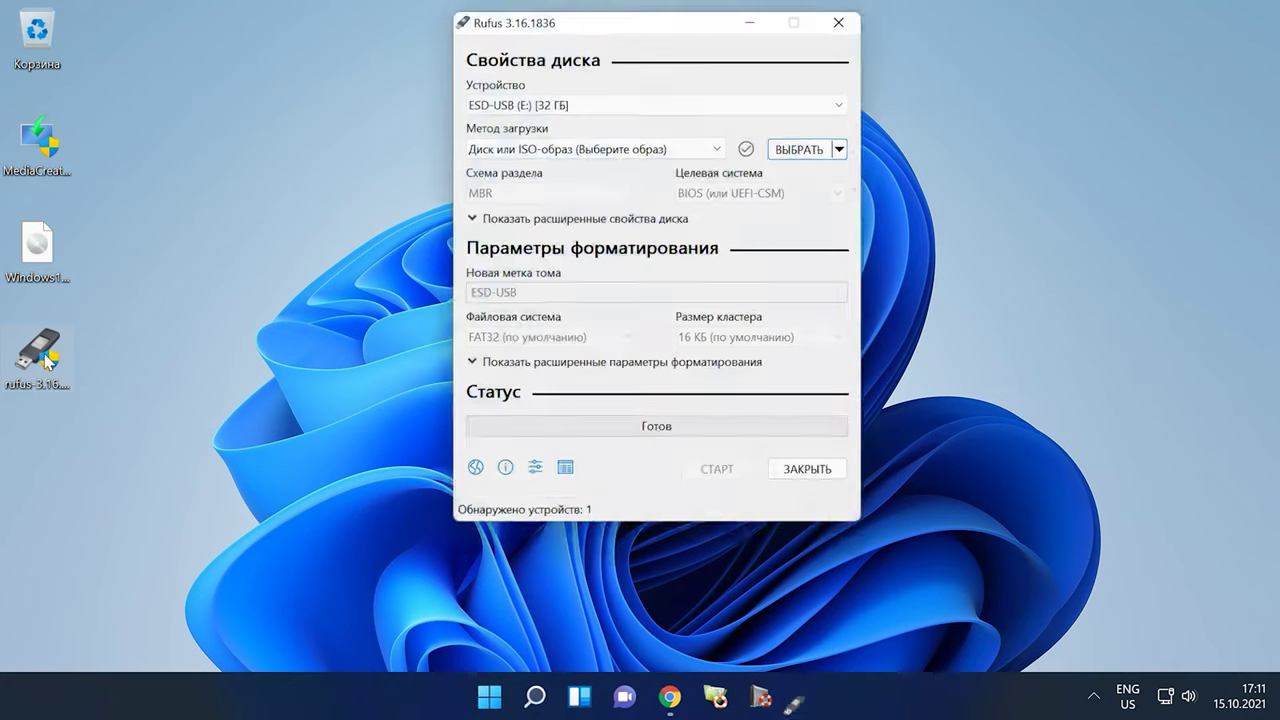
{"action": "left_click_drag", "start_coordinate": [630, 20], "coordinate": [607, 86]}
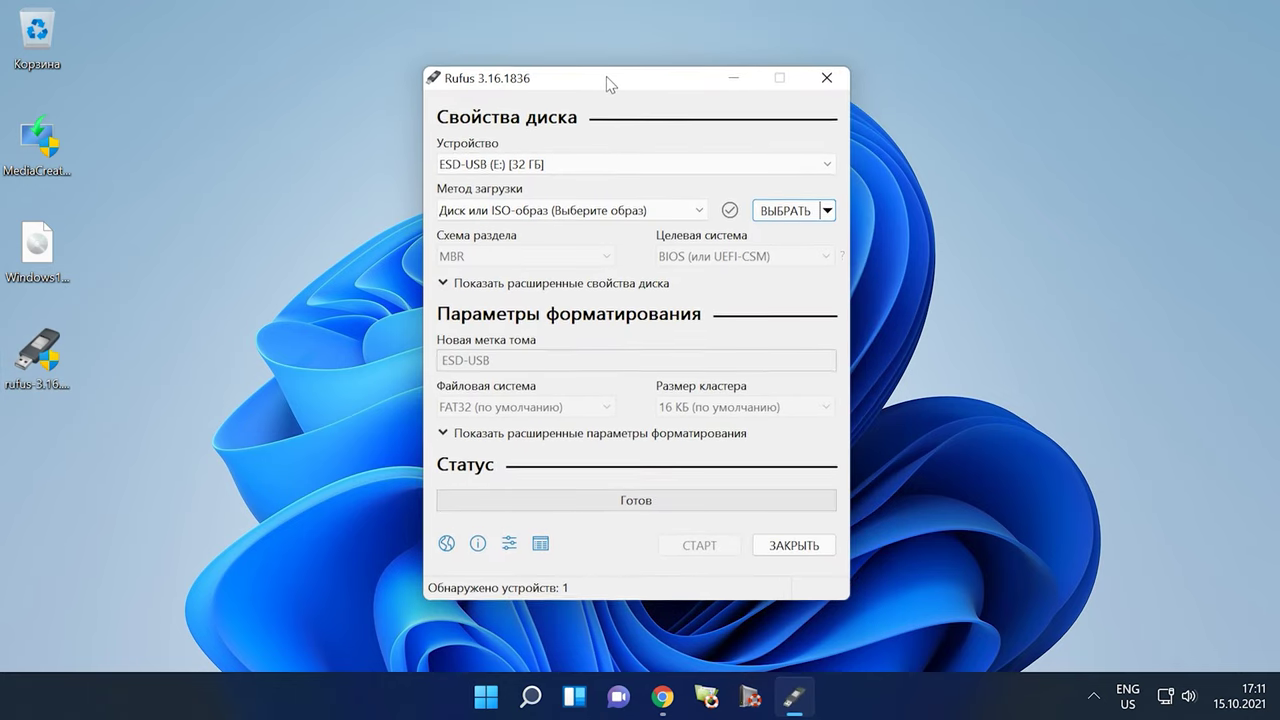
Step: Select Windows11ru.iso from the desktop as the boot image in Rufus
{"action": "left_click", "coordinate": [794, 212]}
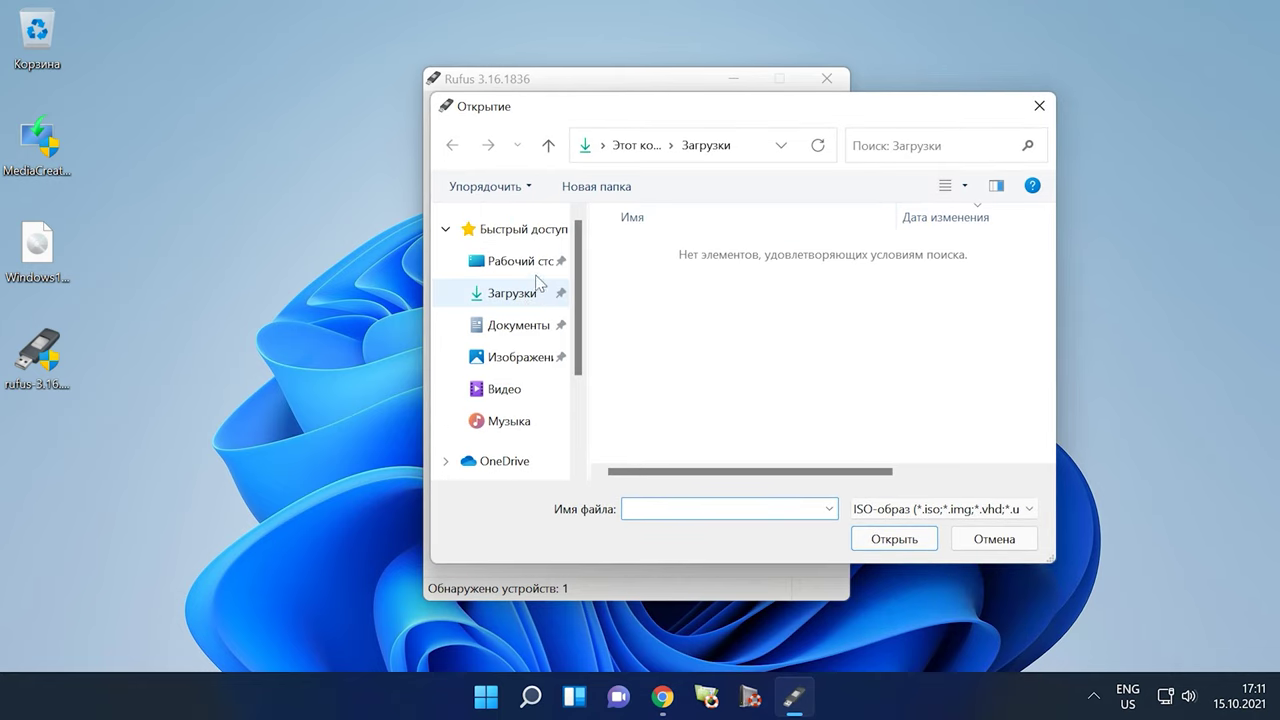
{"action": "left_click", "coordinate": [532, 261]}
{"action": "left_click", "coordinate": [652, 257]}
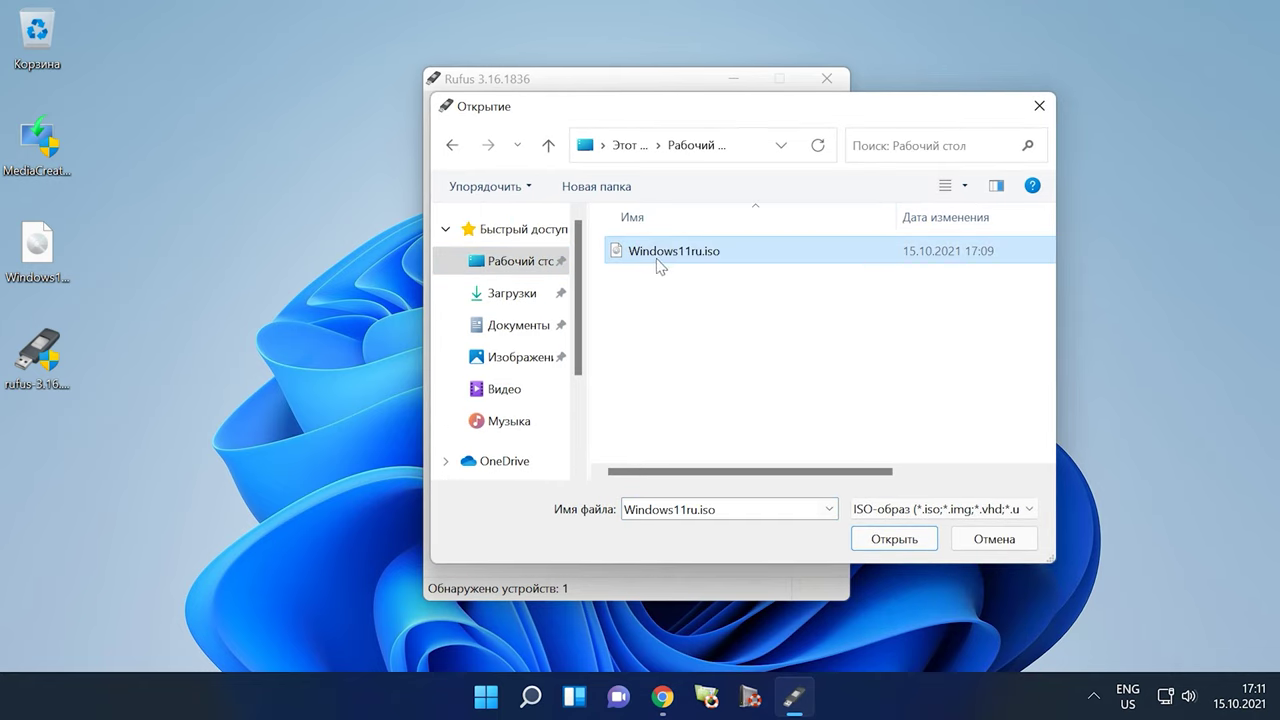
{"action": "left_click", "coordinate": [894, 540]}
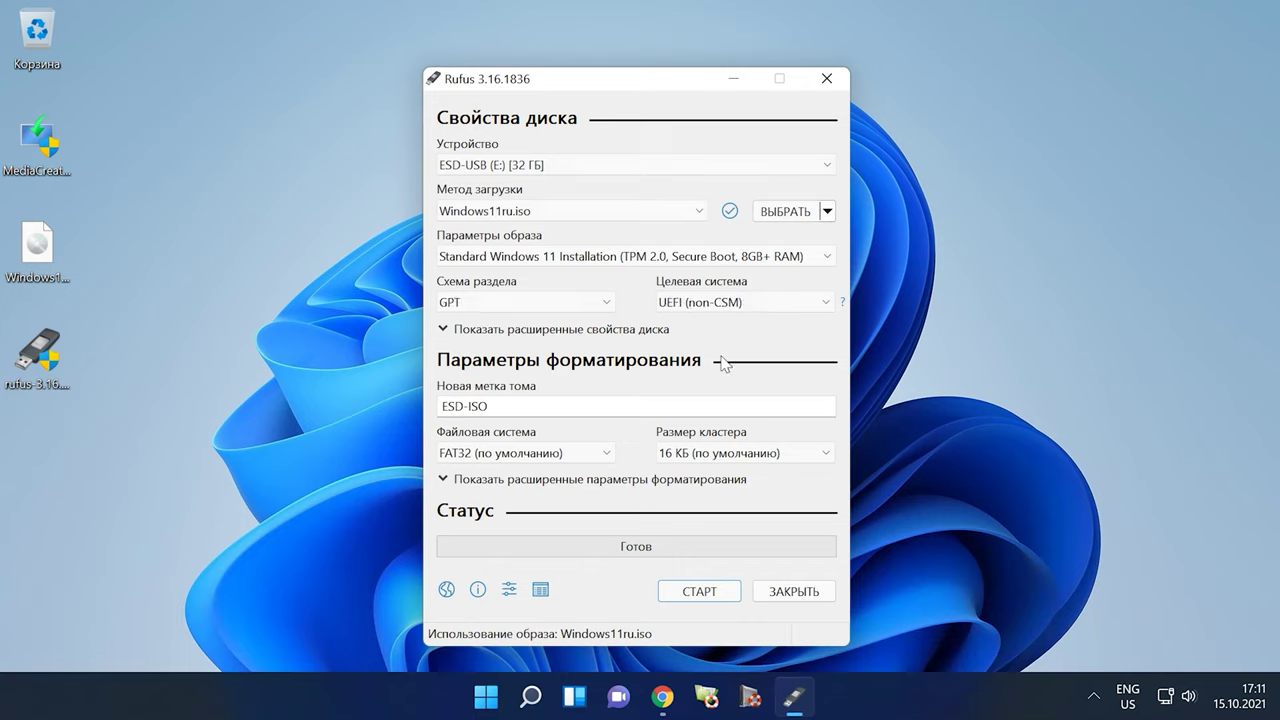
Step: Choose ESD-USB (E:) as the target device and start writing the image, agreeing to erase all data on the drive
{"action": "left_click", "coordinate": [567, 166]}
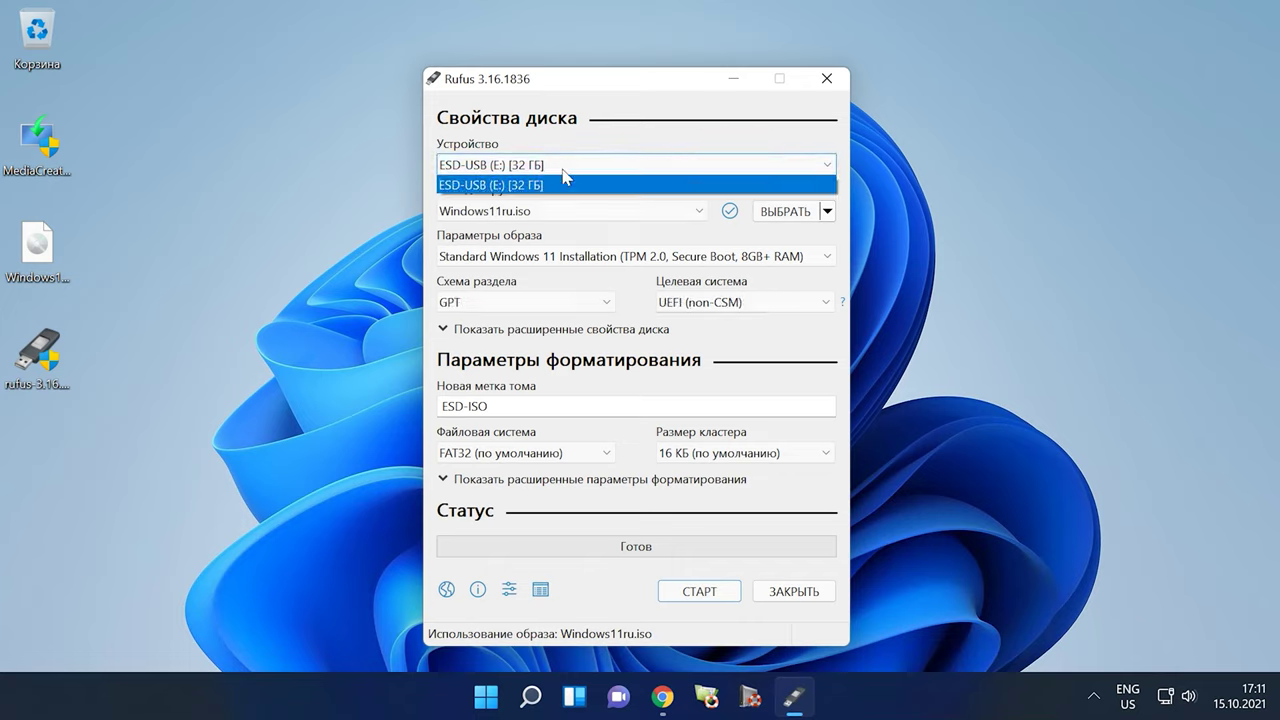
{"action": "left_click", "coordinate": [557, 186]}
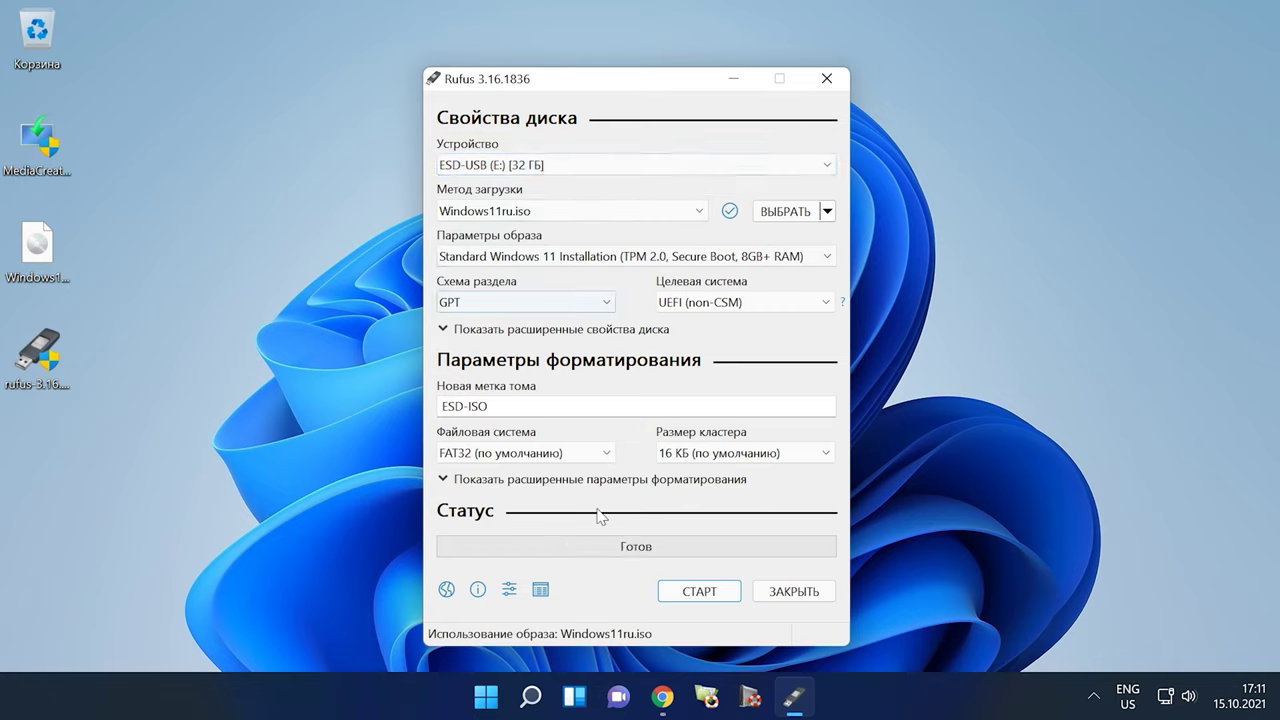
{"action": "left_click", "coordinate": [704, 591]}
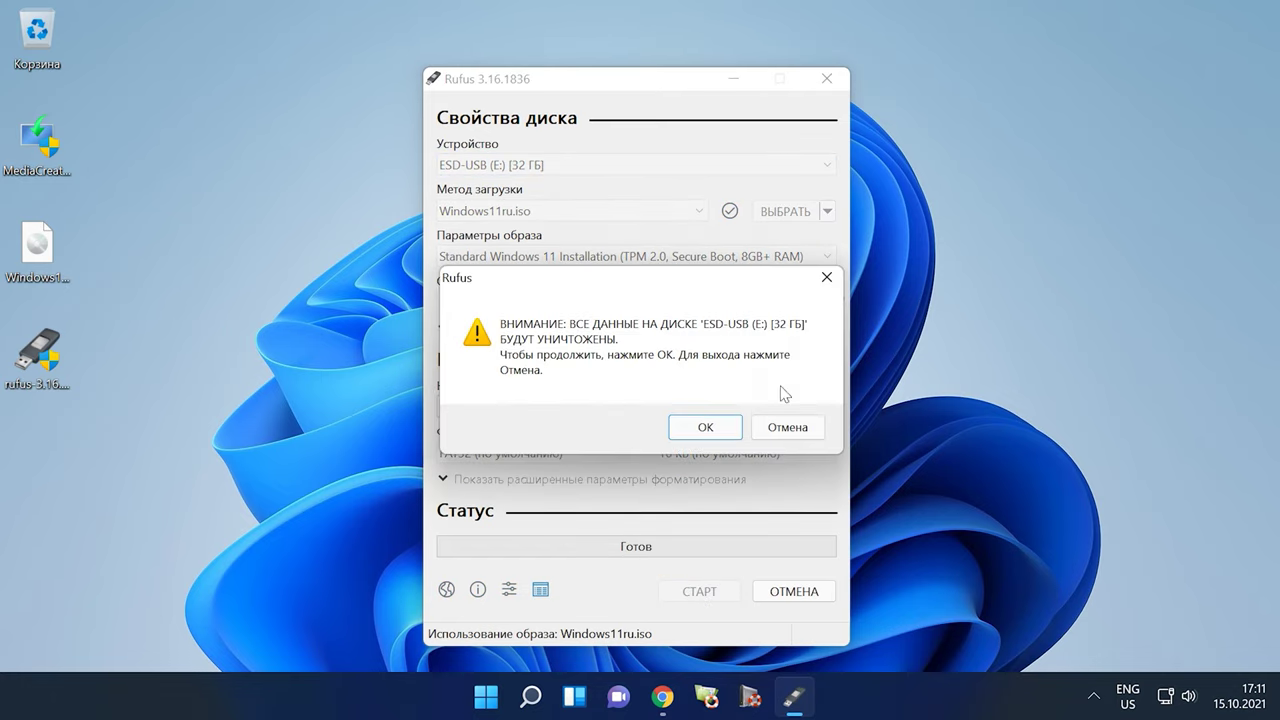
{"action": "left_click", "coordinate": [705, 430]}
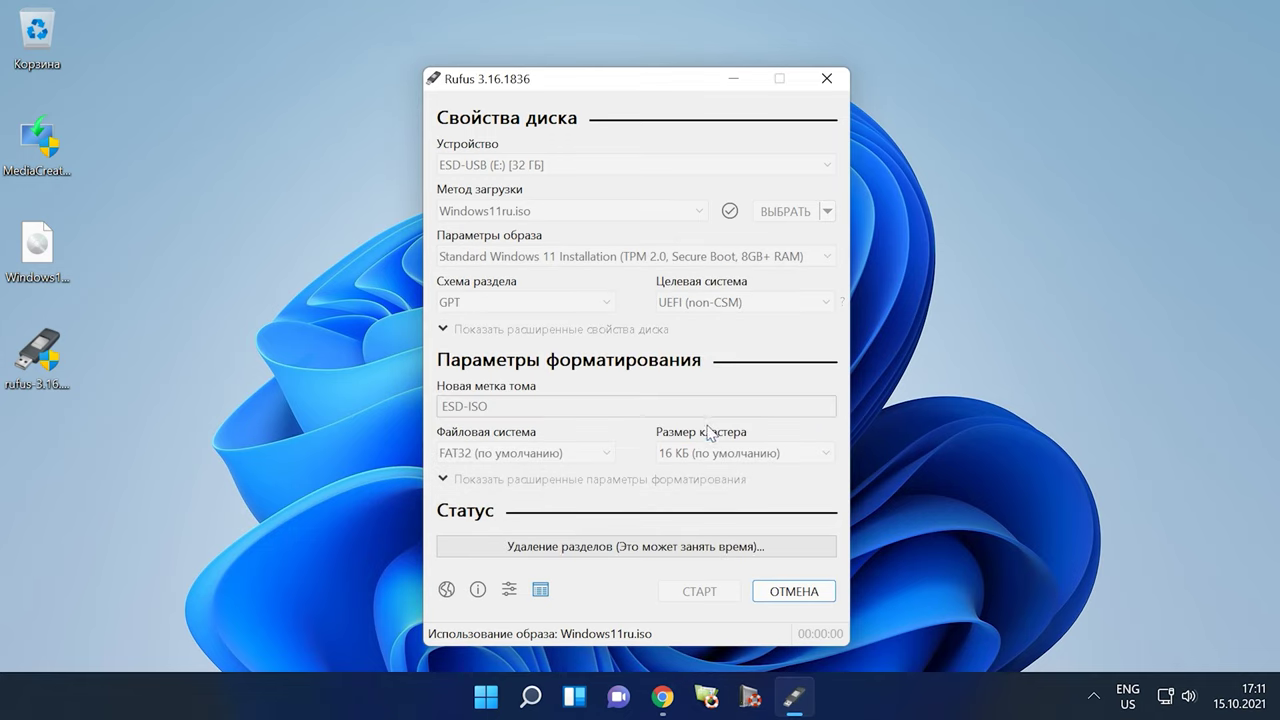